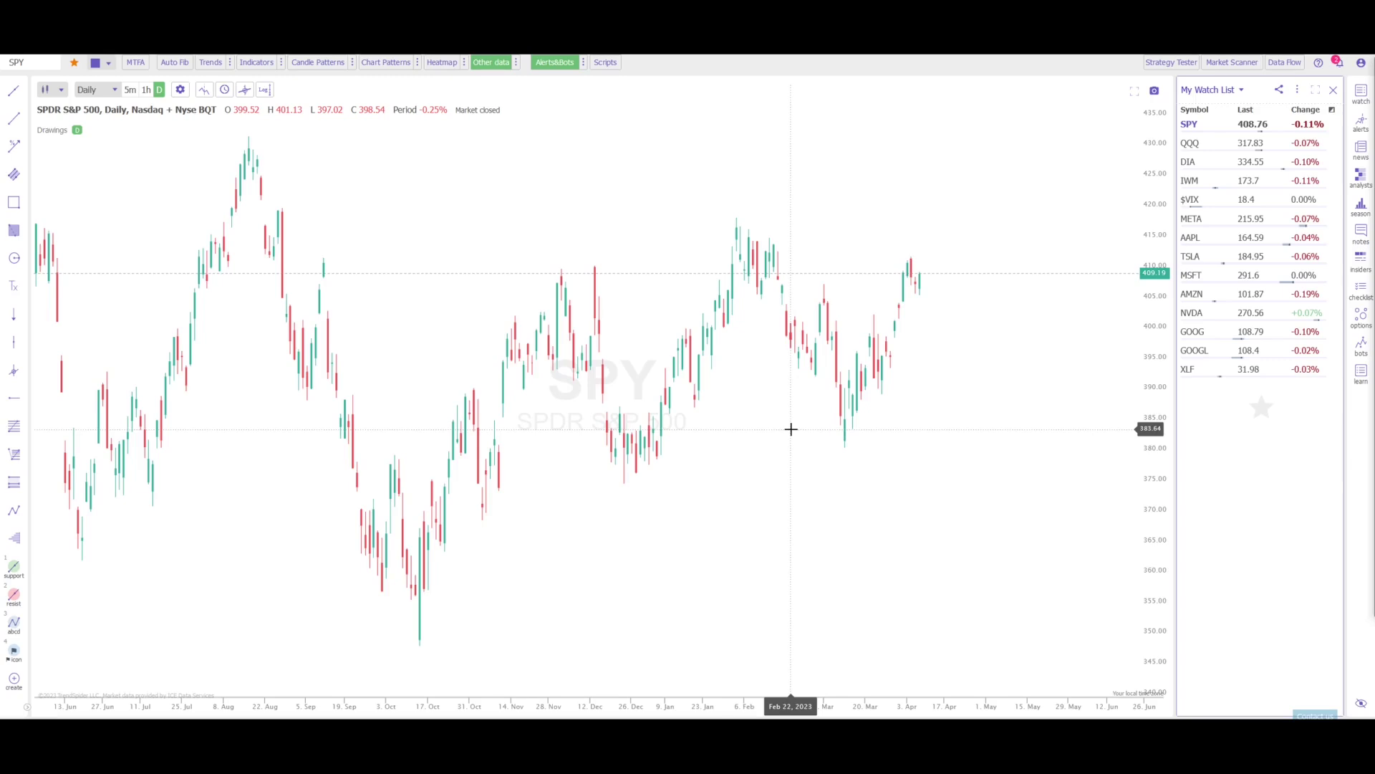
Step: Search the indicator list for "rsi" and add the Relative Strength Index to the SPY chart's indicators
{"action": "left_click", "coordinate": [265, 66]}
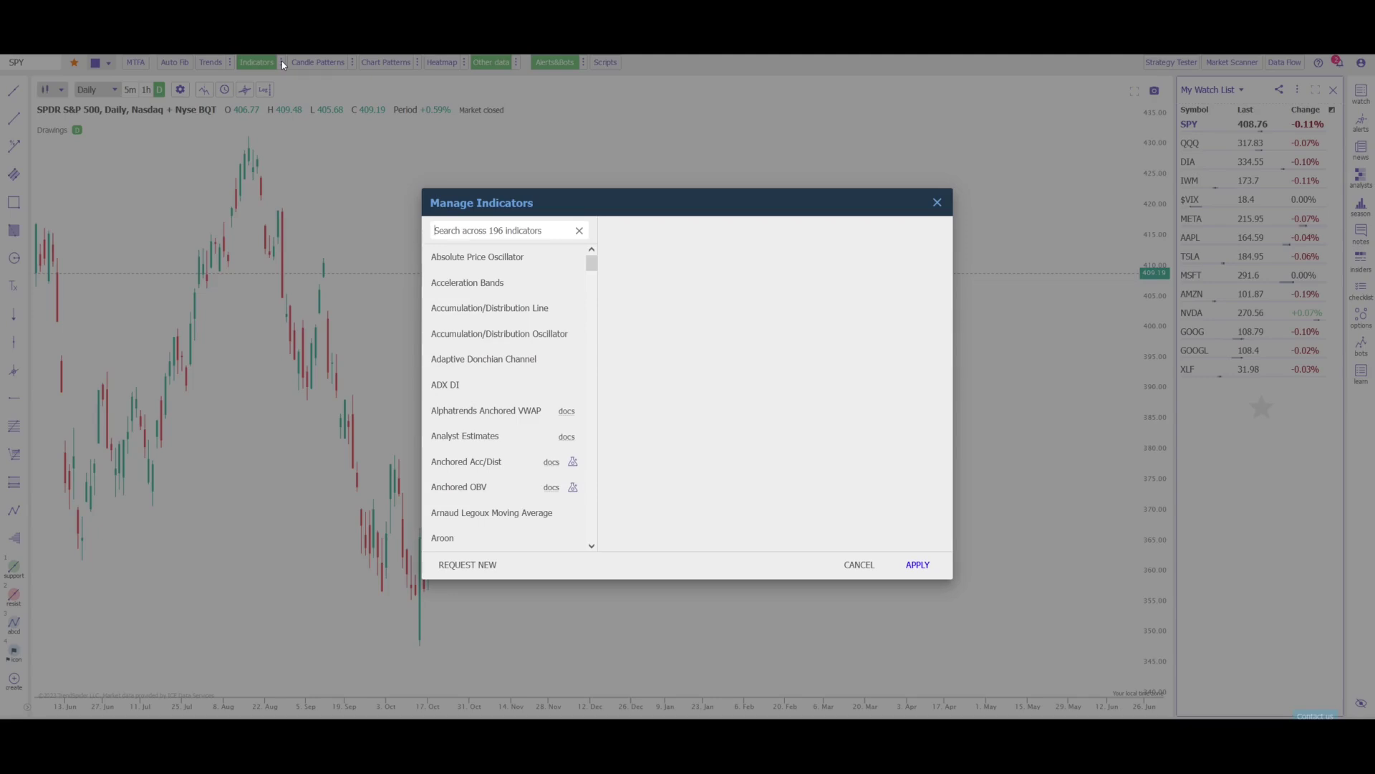
{"action": "type", "text": "rs"}
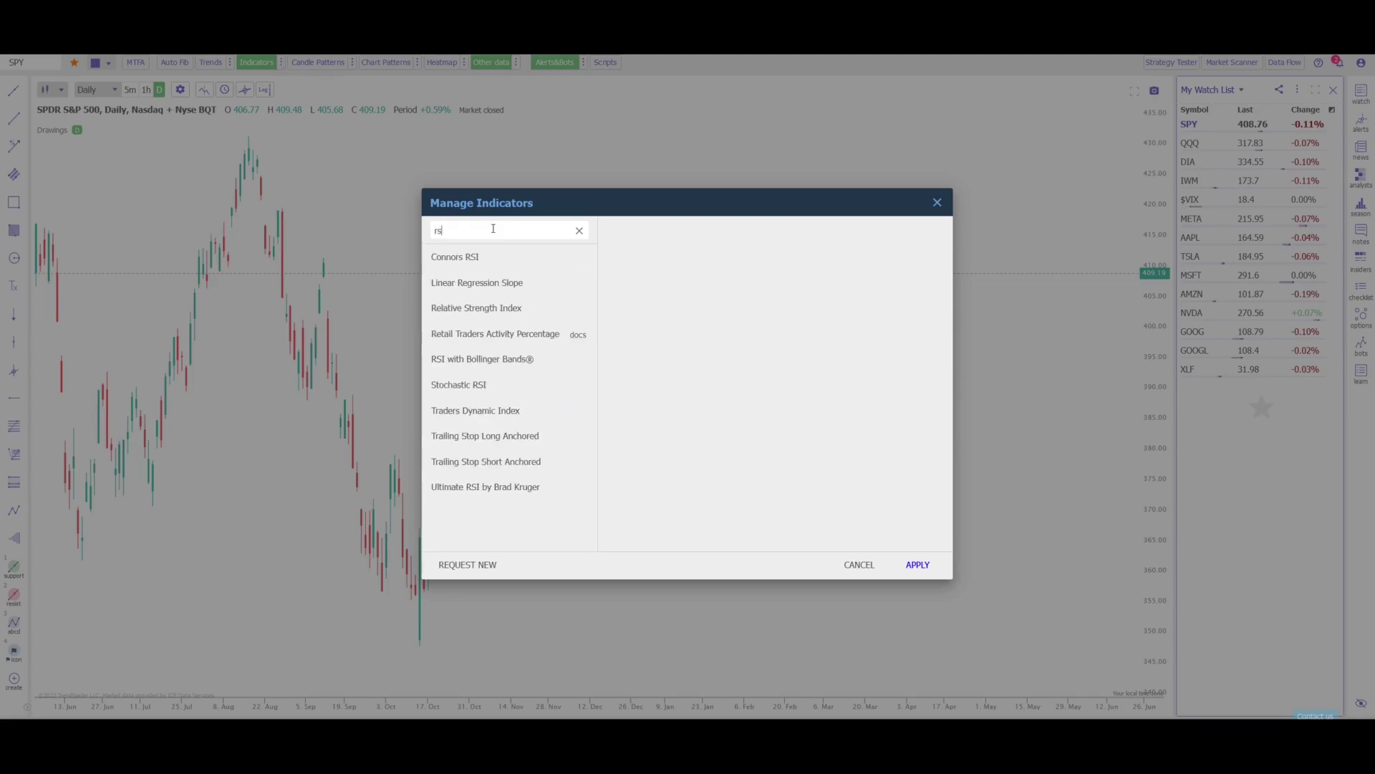
{"action": "type", "text": "i"}
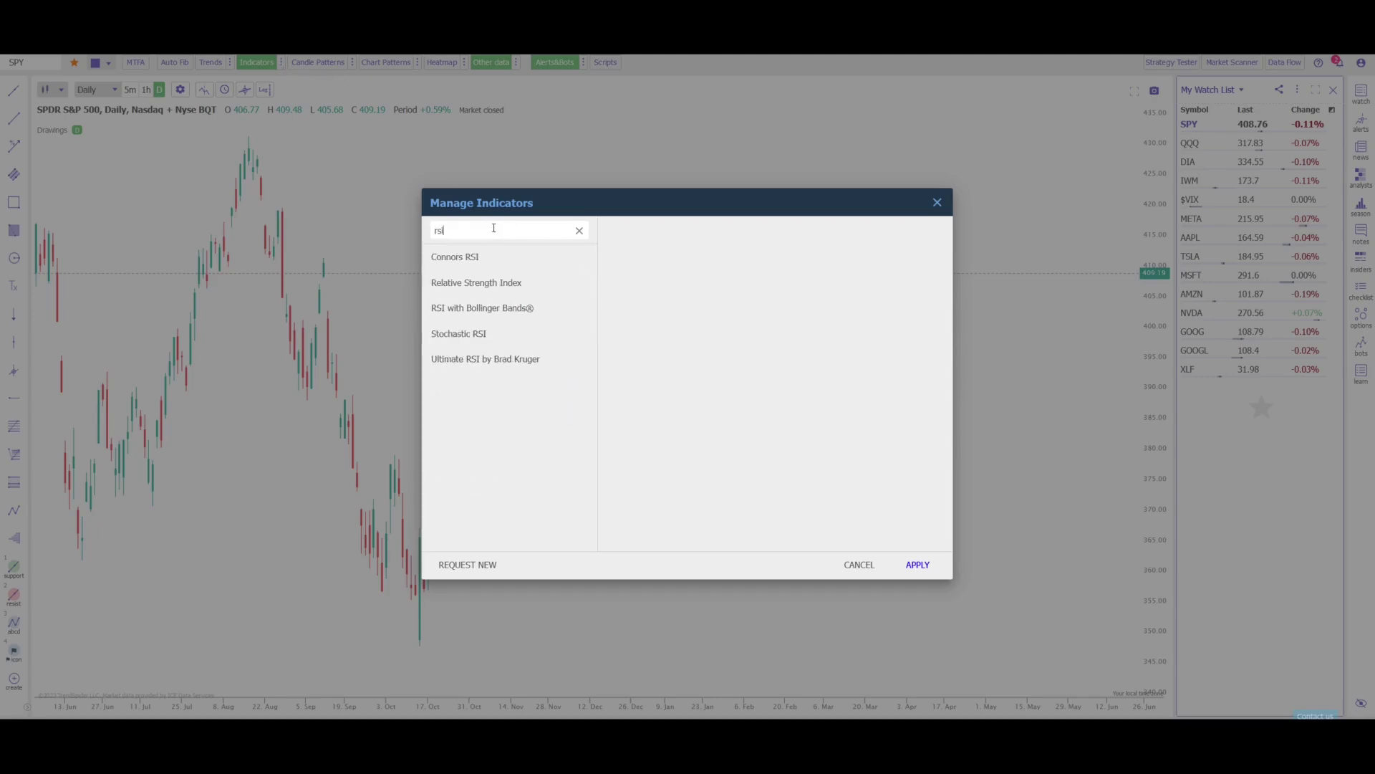
{"action": "left_click", "coordinate": [485, 288]}
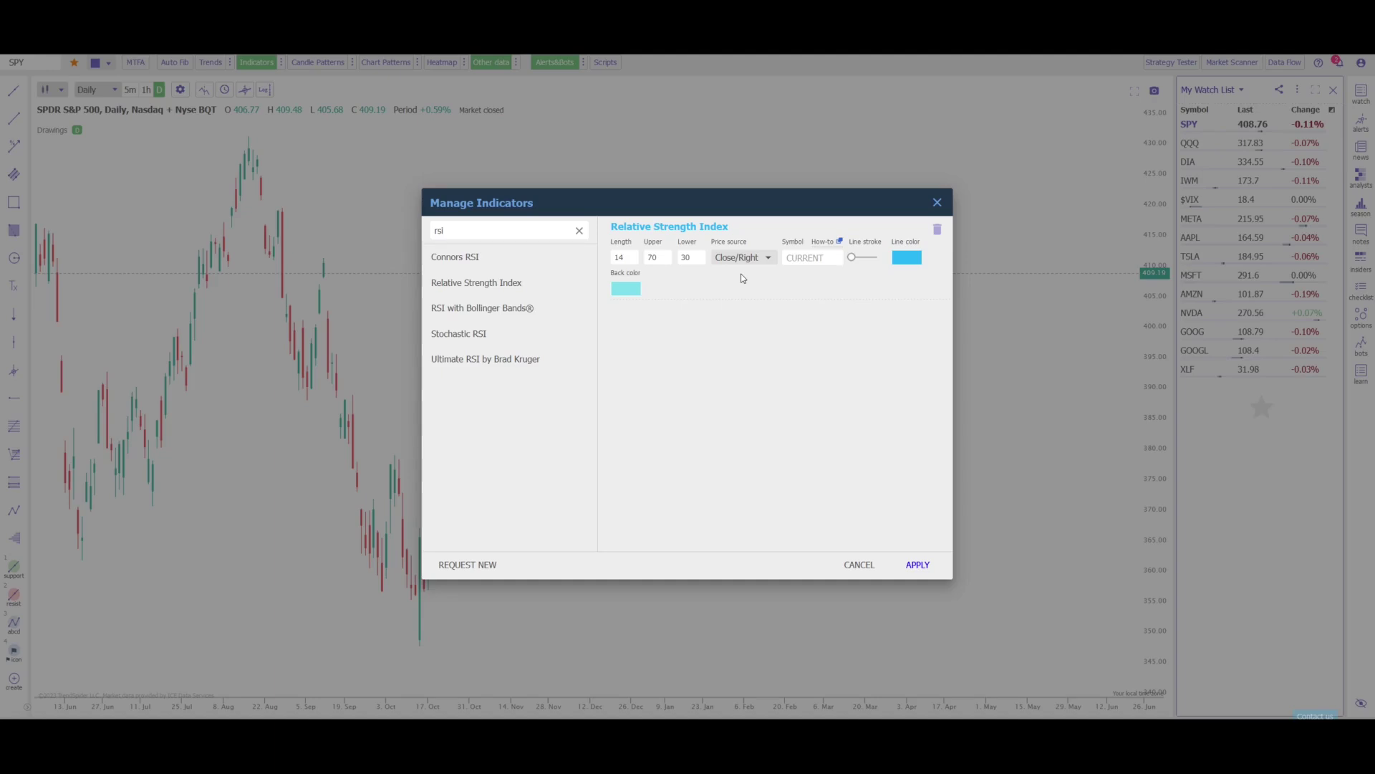
Step: Search the indicator list for "bb" and add the BB/KC Squeeze indicator
{"action": "key", "text": "BackSpace"}
{"action": "key", "text": "BackSpace"}
{"action": "key", "text": "BackSpace"}
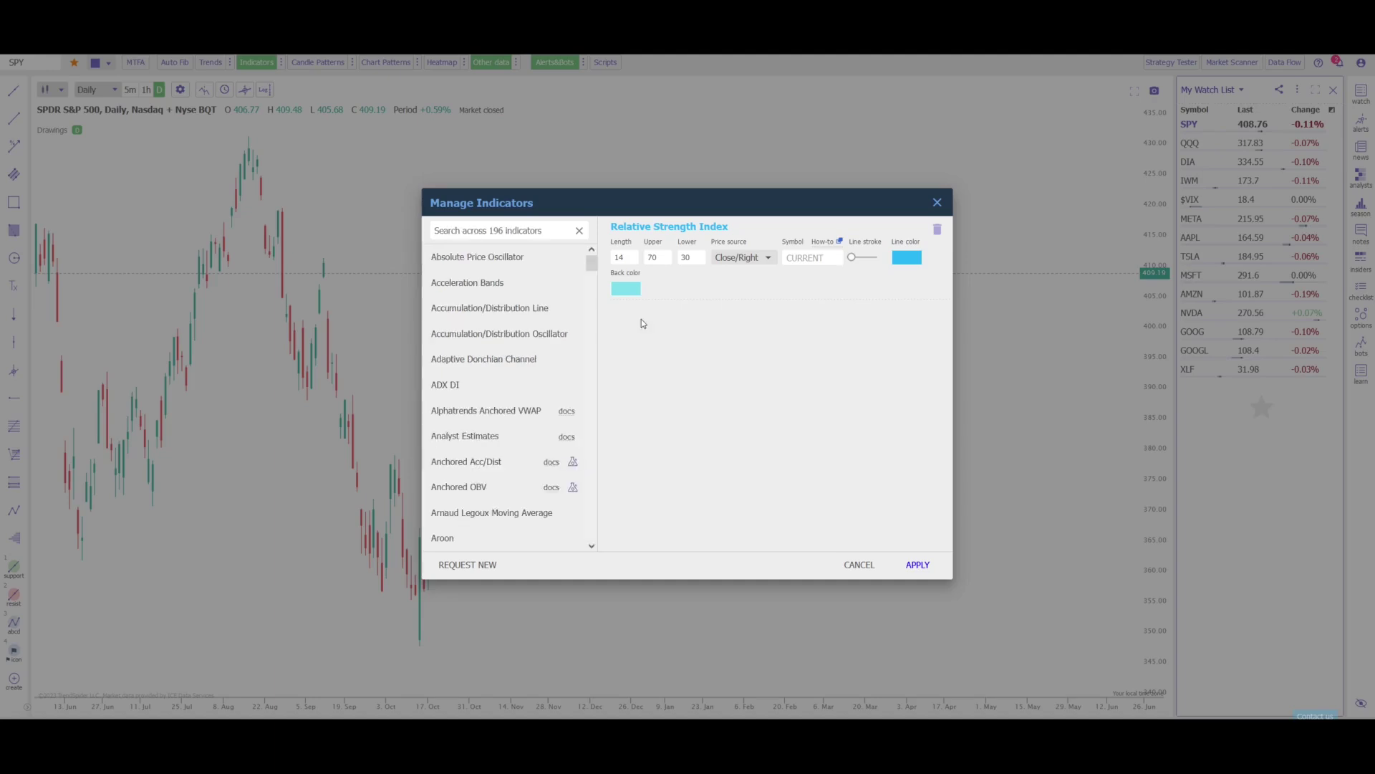
{"action": "type", "text": "bb"}
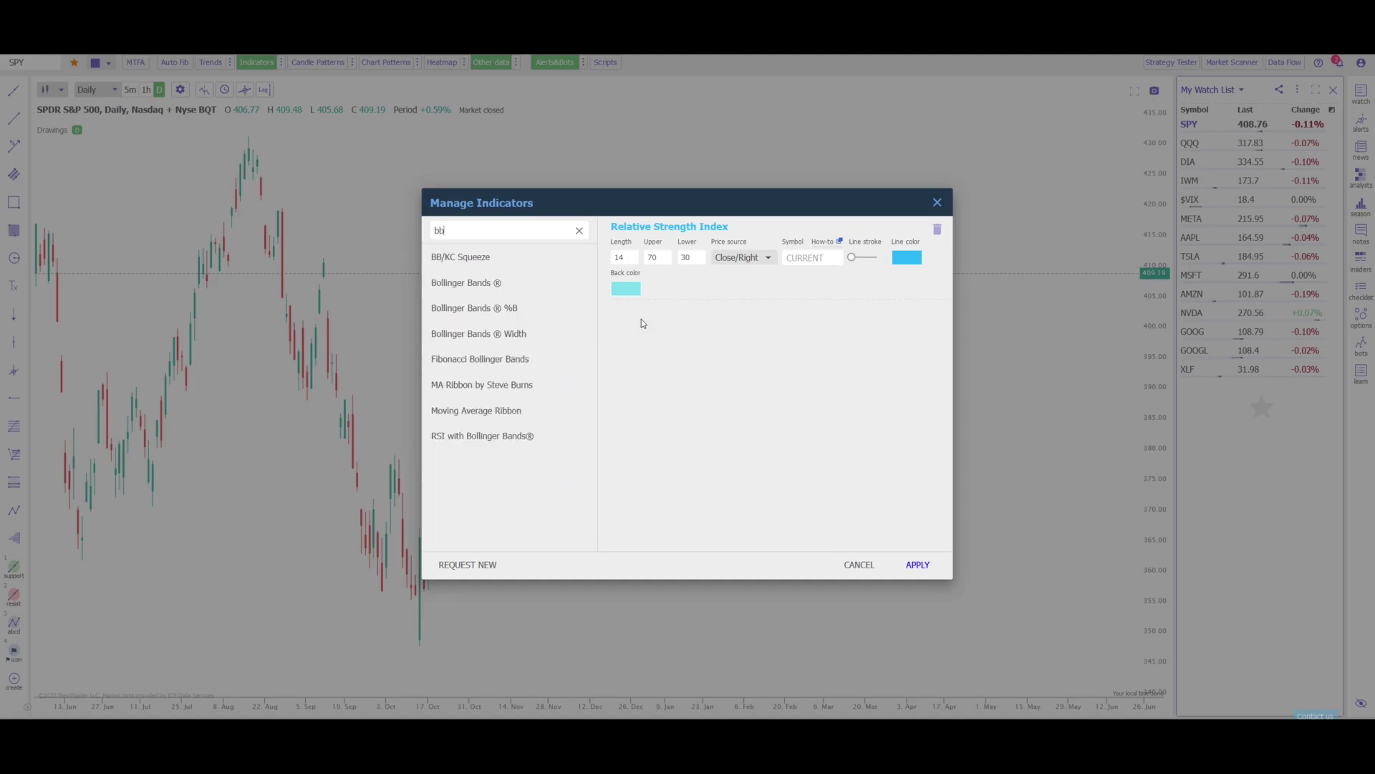
{"action": "left_click", "coordinate": [472, 262]}
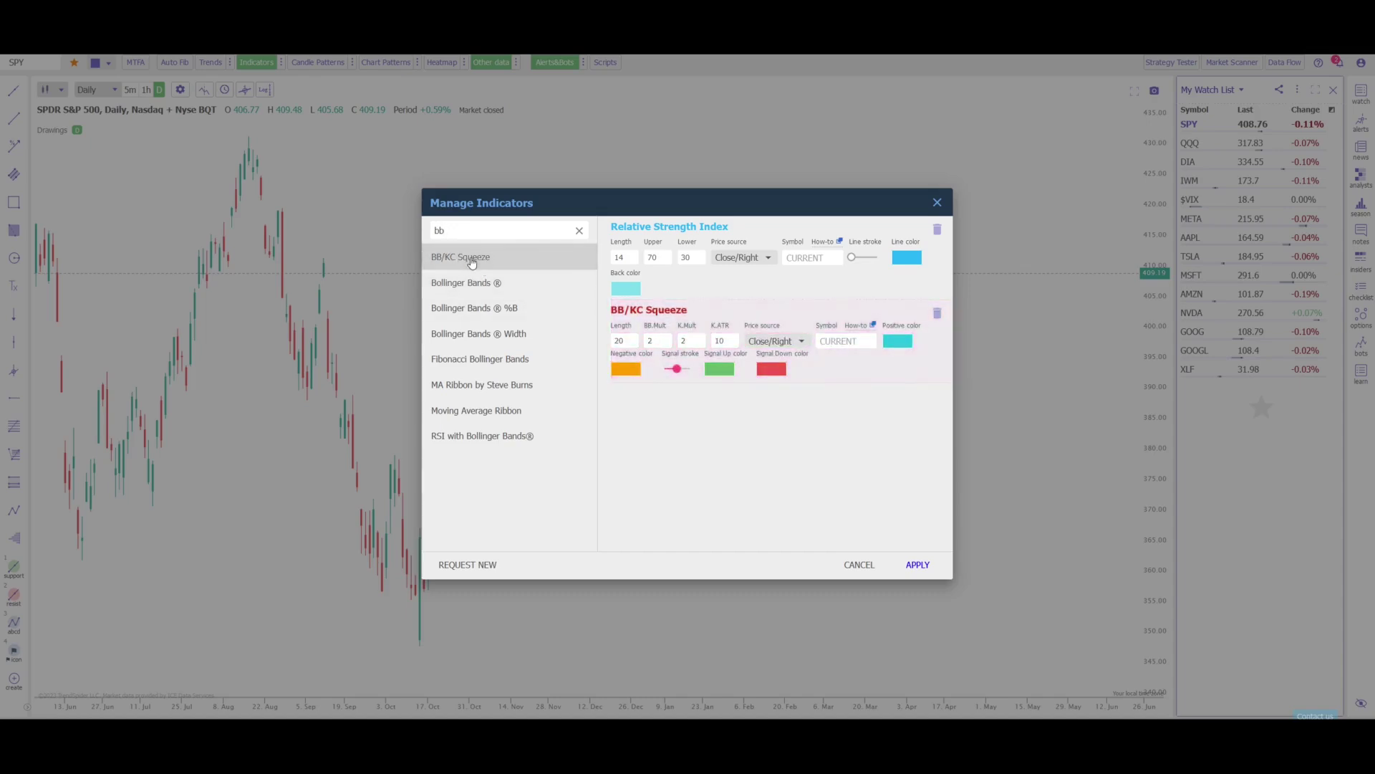
Step: Search the indicator list for "macd" and add the MACD indicator
{"action": "key", "text": "BackSpace"}
{"action": "key", "text": "BackSpace"}
{"action": "type", "text": "macd"}
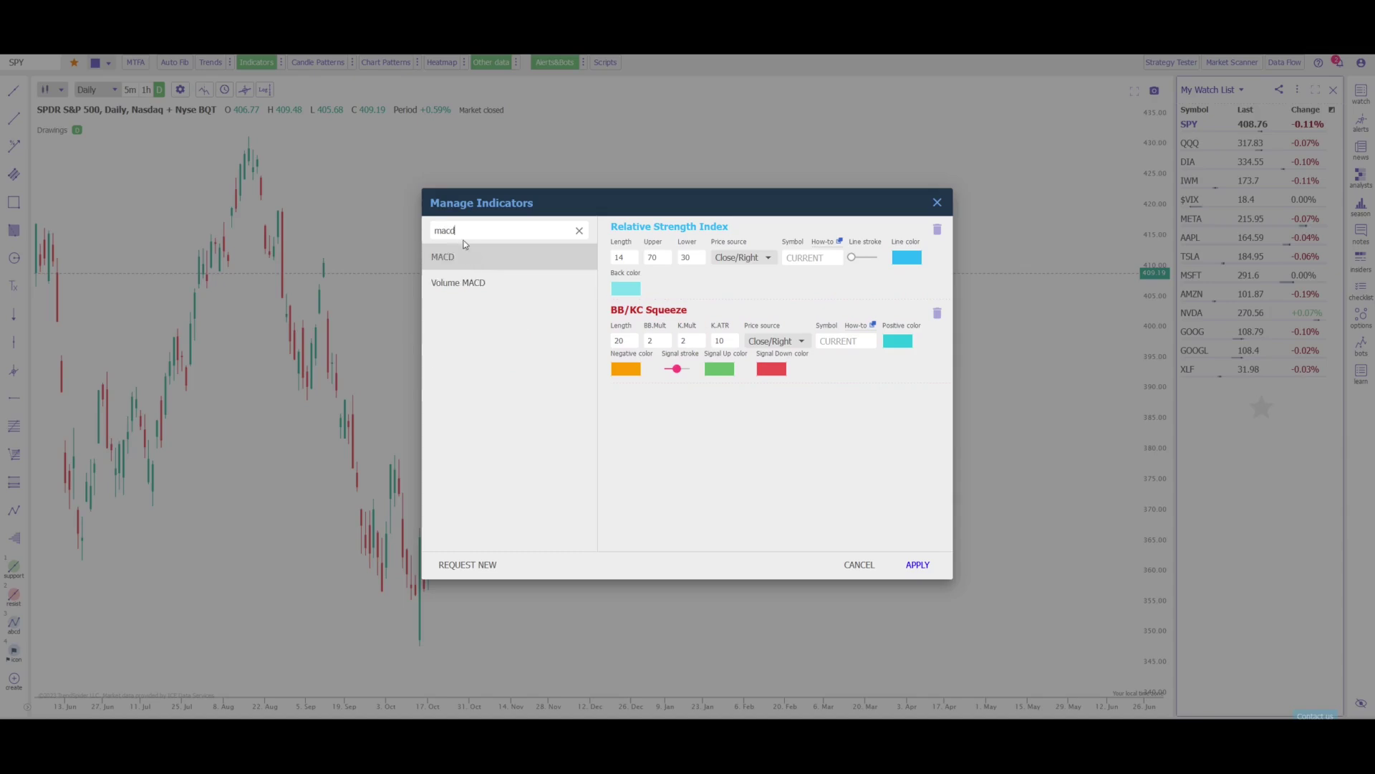
{"action": "left_click", "coordinate": [469, 259]}
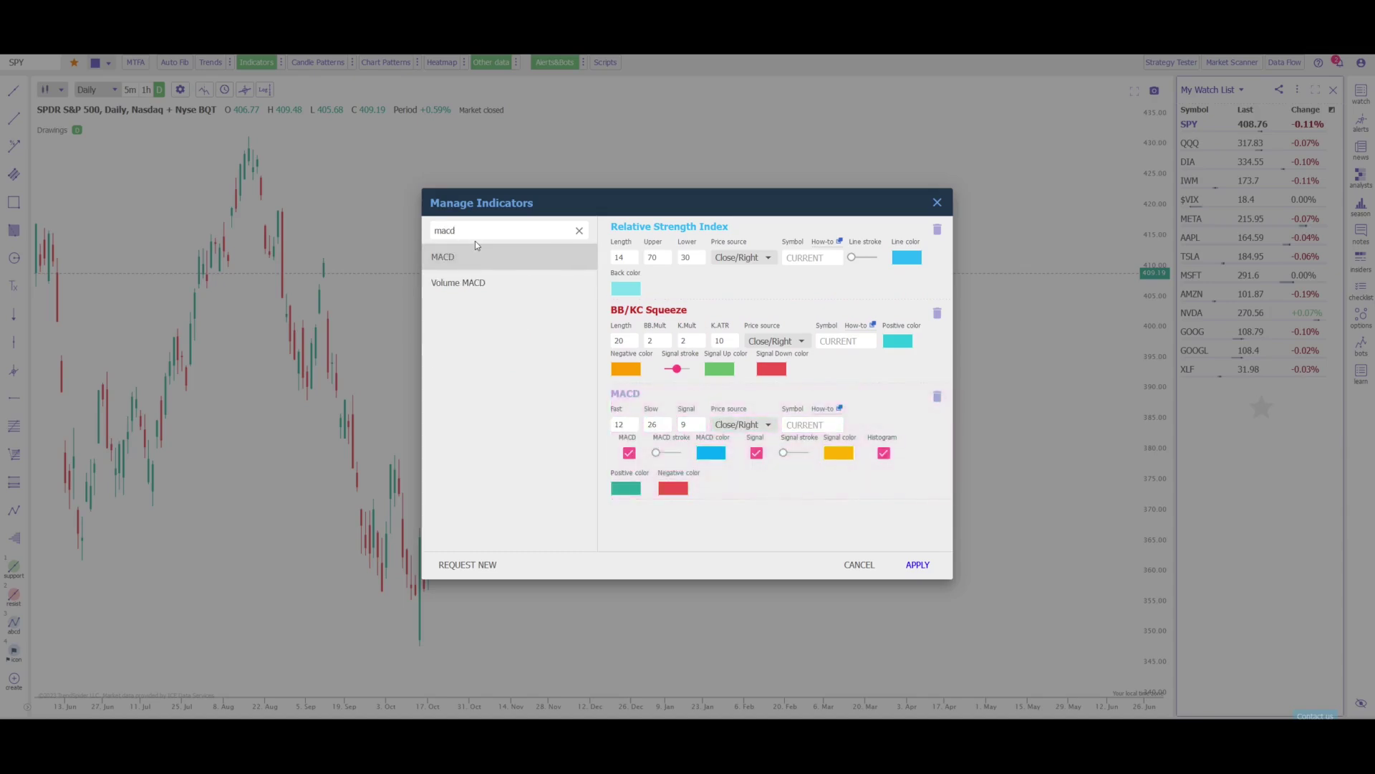
Step: Find and add the Bollinger Bands and Volume by Price indicators, searching for "bollinger" and "volume by p"
{"action": "double_click", "coordinate": [445, 230]}
{"action": "type", "text": "boll"}
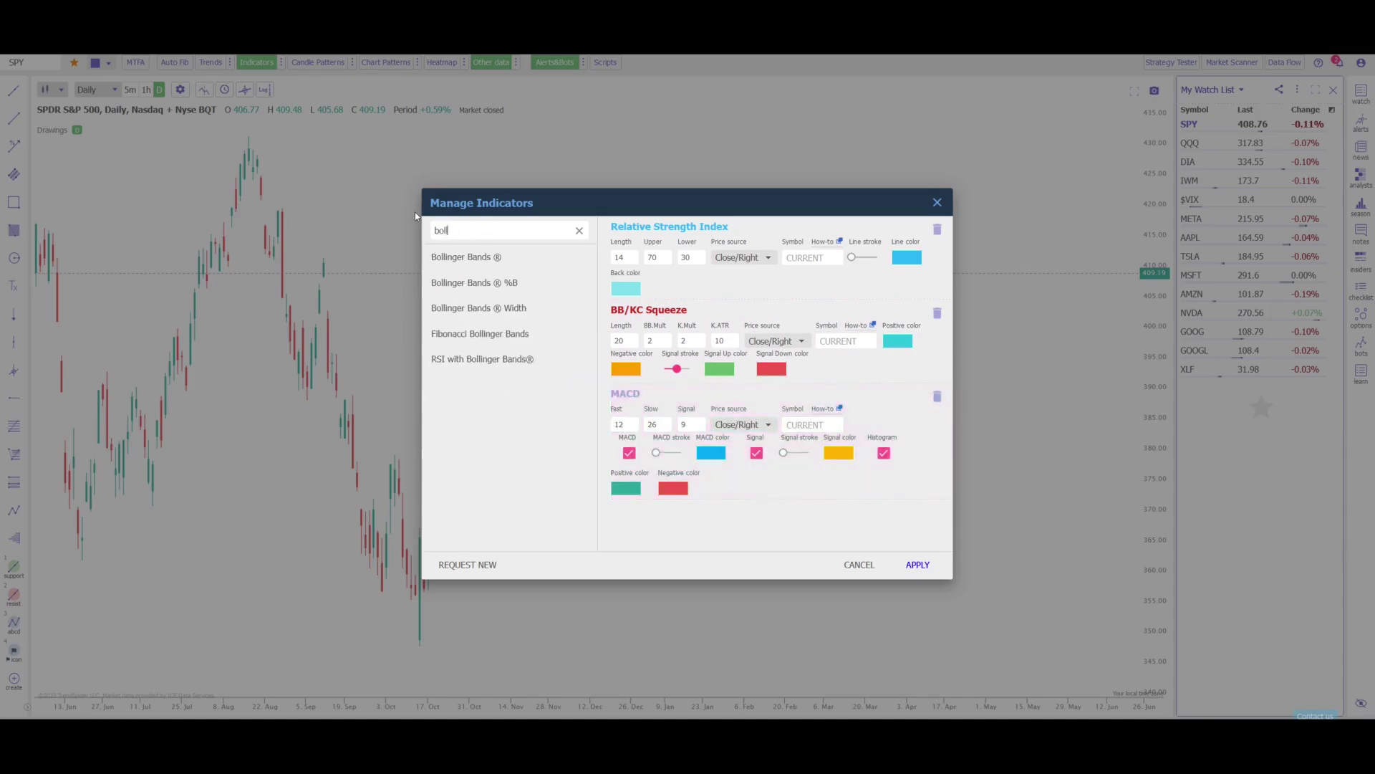
{"action": "type", "text": "inger"}
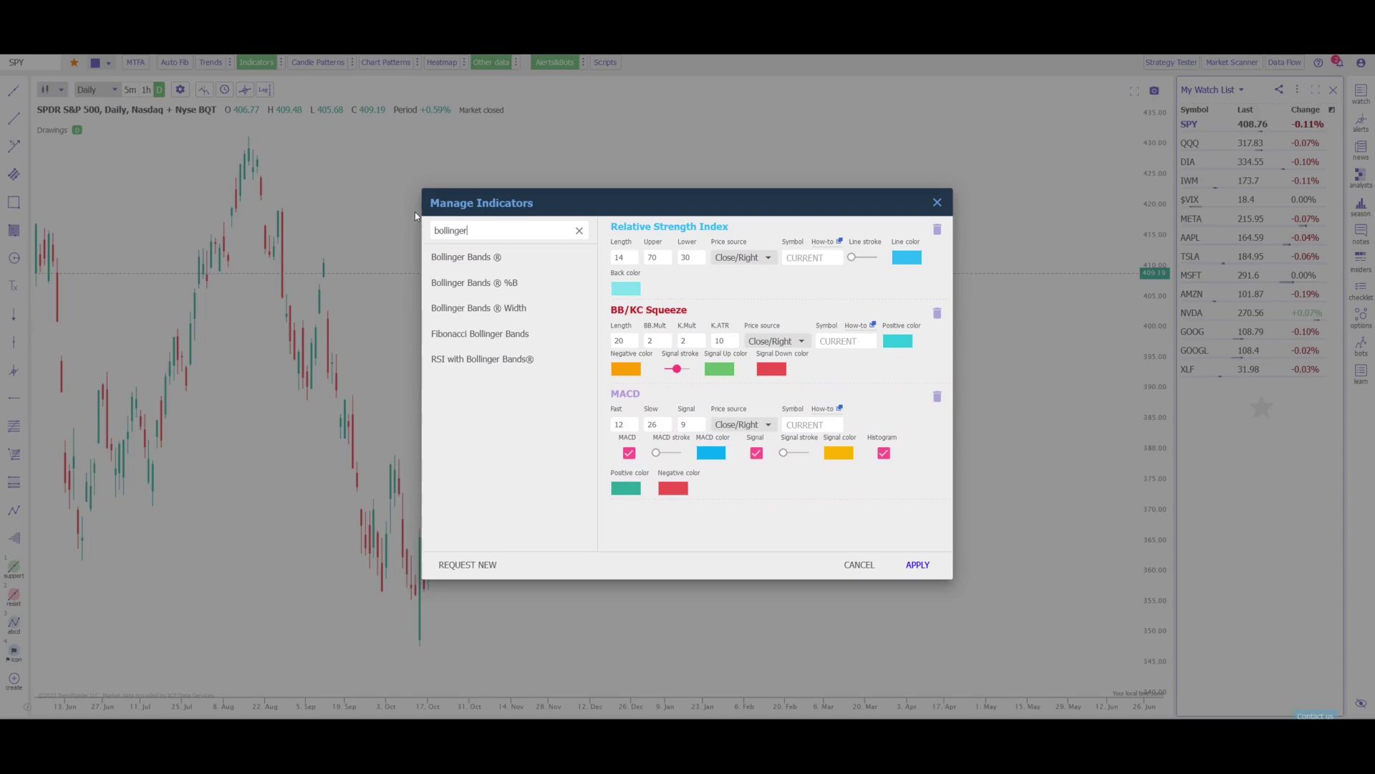
{"action": "left_click", "coordinate": [505, 260]}
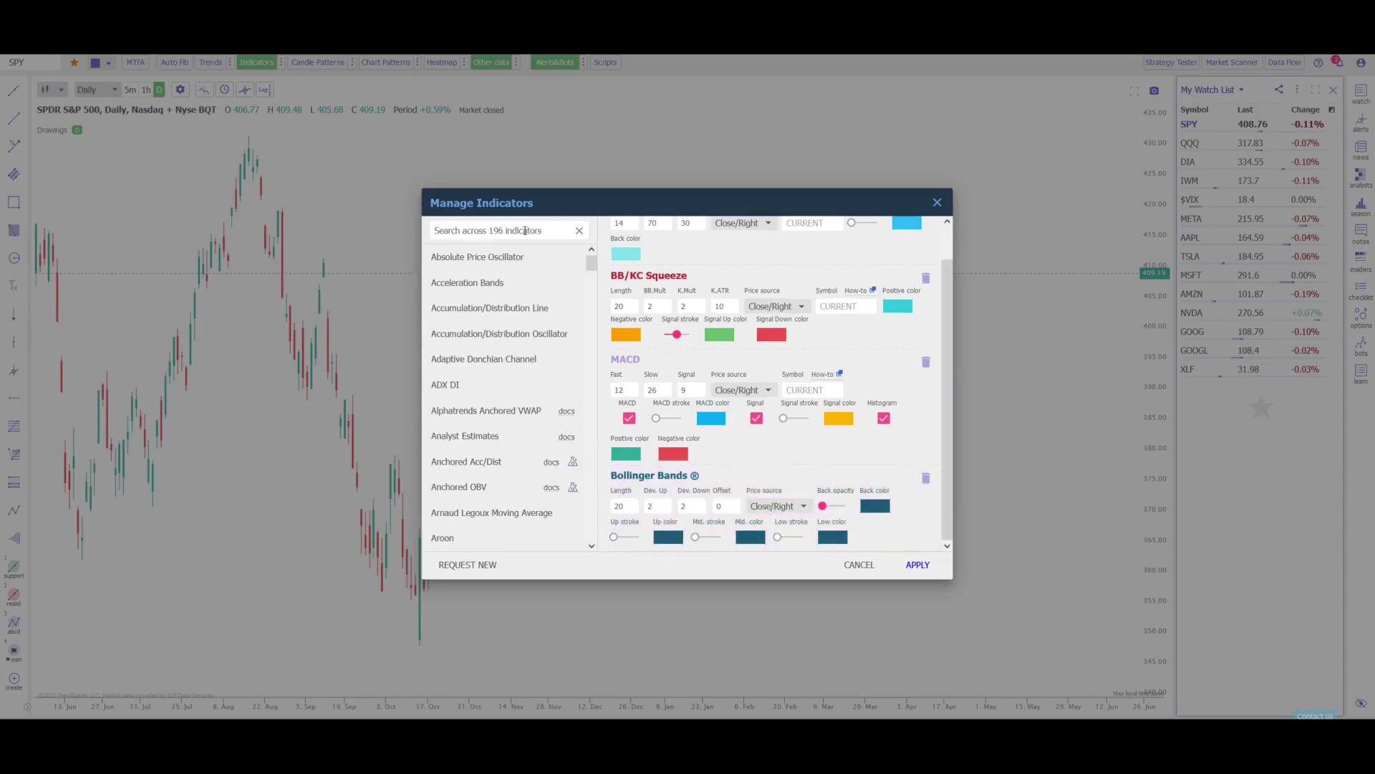
{"action": "type", "text": "volume by p"}
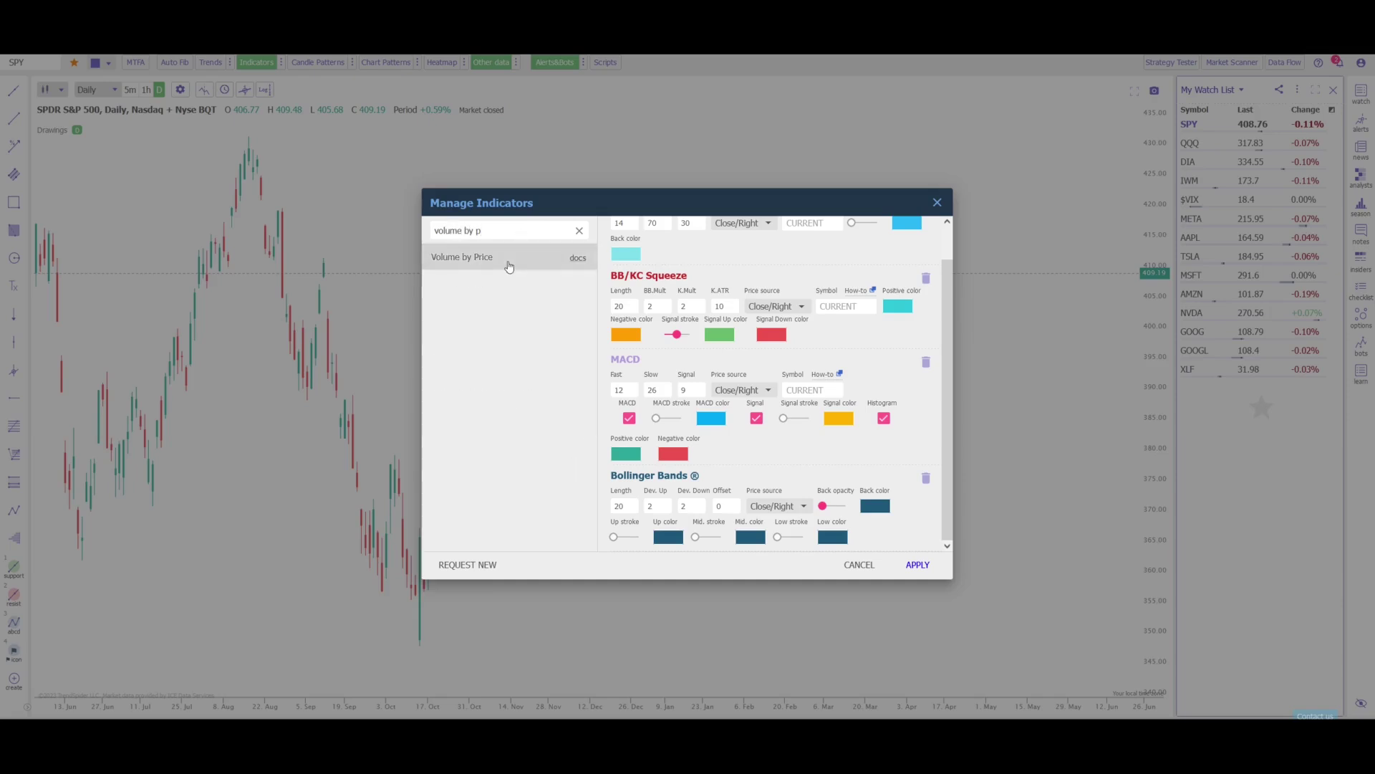
{"action": "left_click", "coordinate": [504, 259]}
Step: Search for "alpha", add the Alphatrends Anchored VWAP, and apply all the selected indicators to the chart
{"action": "left_click_drag", "start_coordinate": [512, 234], "coordinate": [411, 207]}
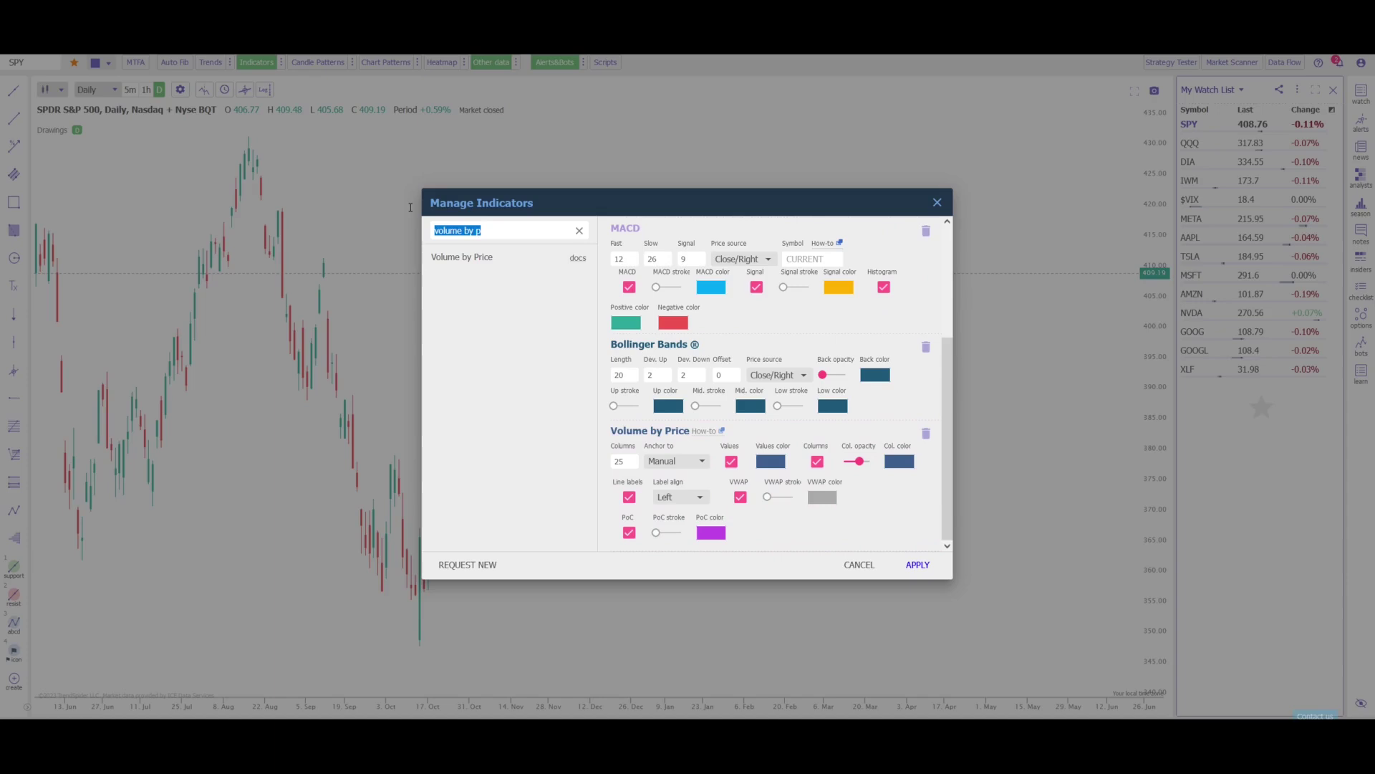
{"action": "type", "text": "a"}
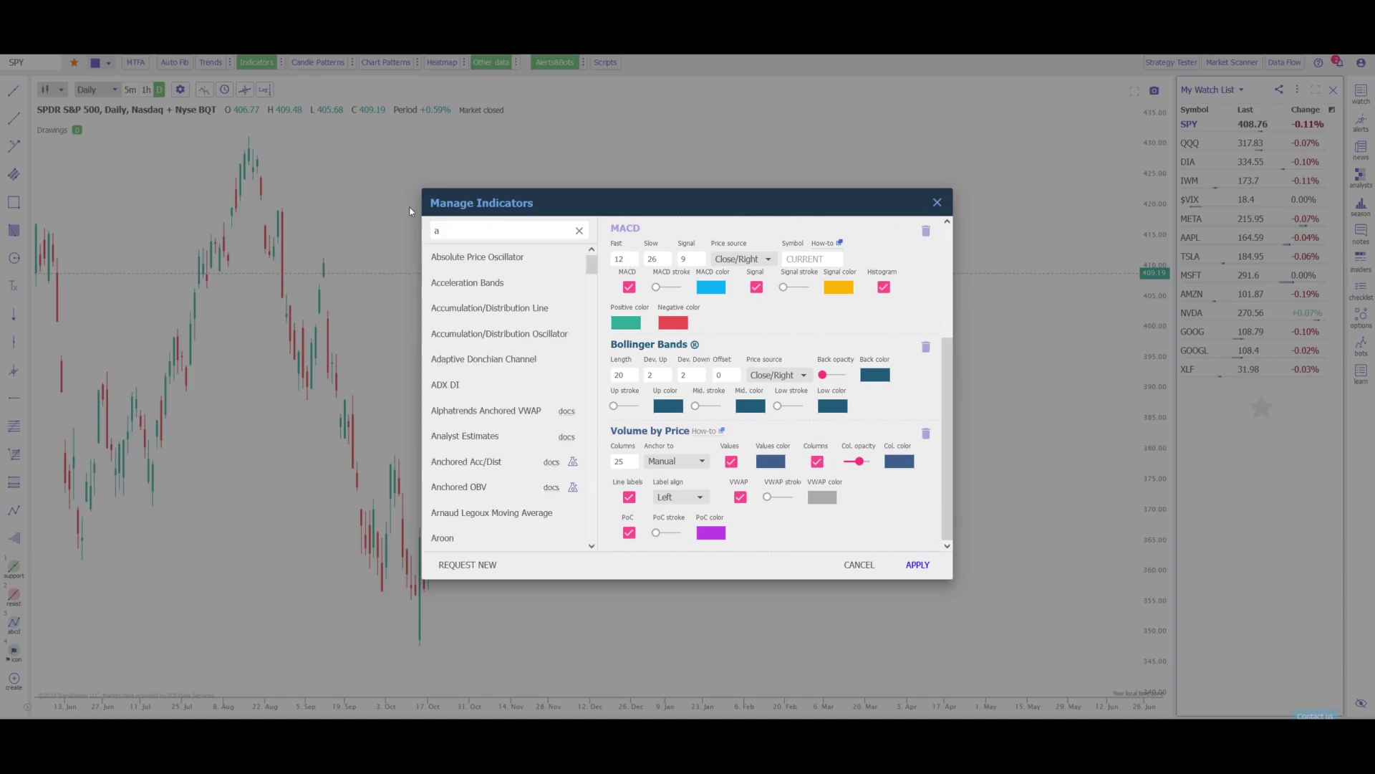
{"action": "type", "text": "lpha"}
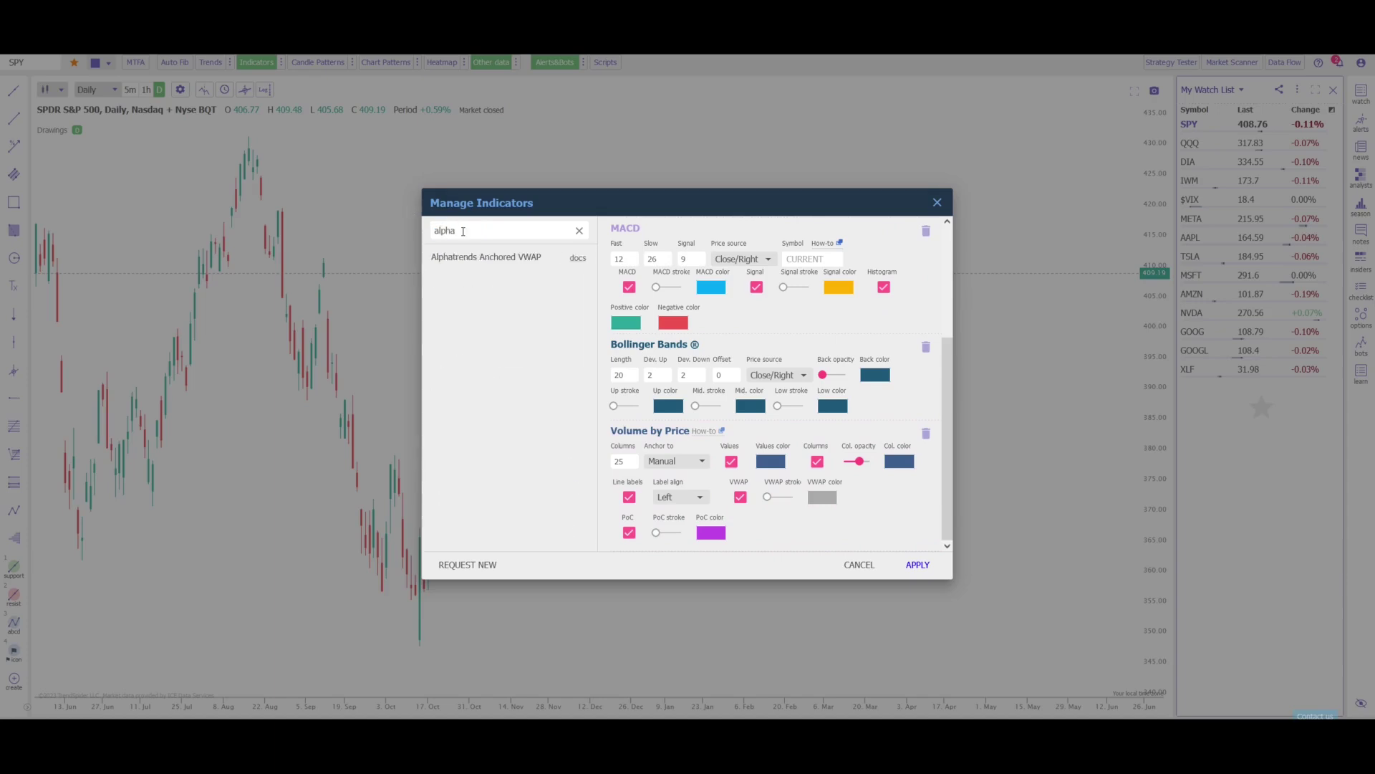
{"action": "left_click", "coordinate": [495, 265]}
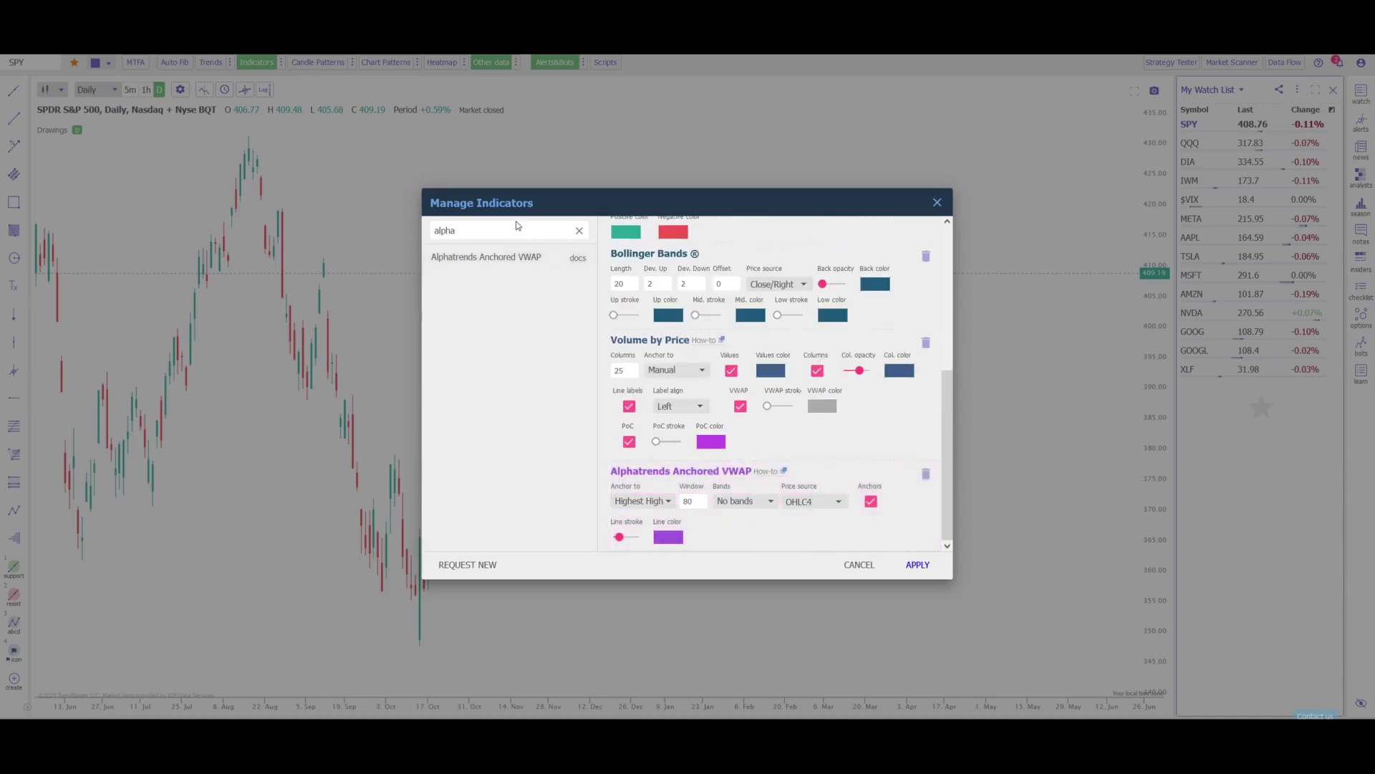
{"action": "left_click", "coordinate": [917, 565]}
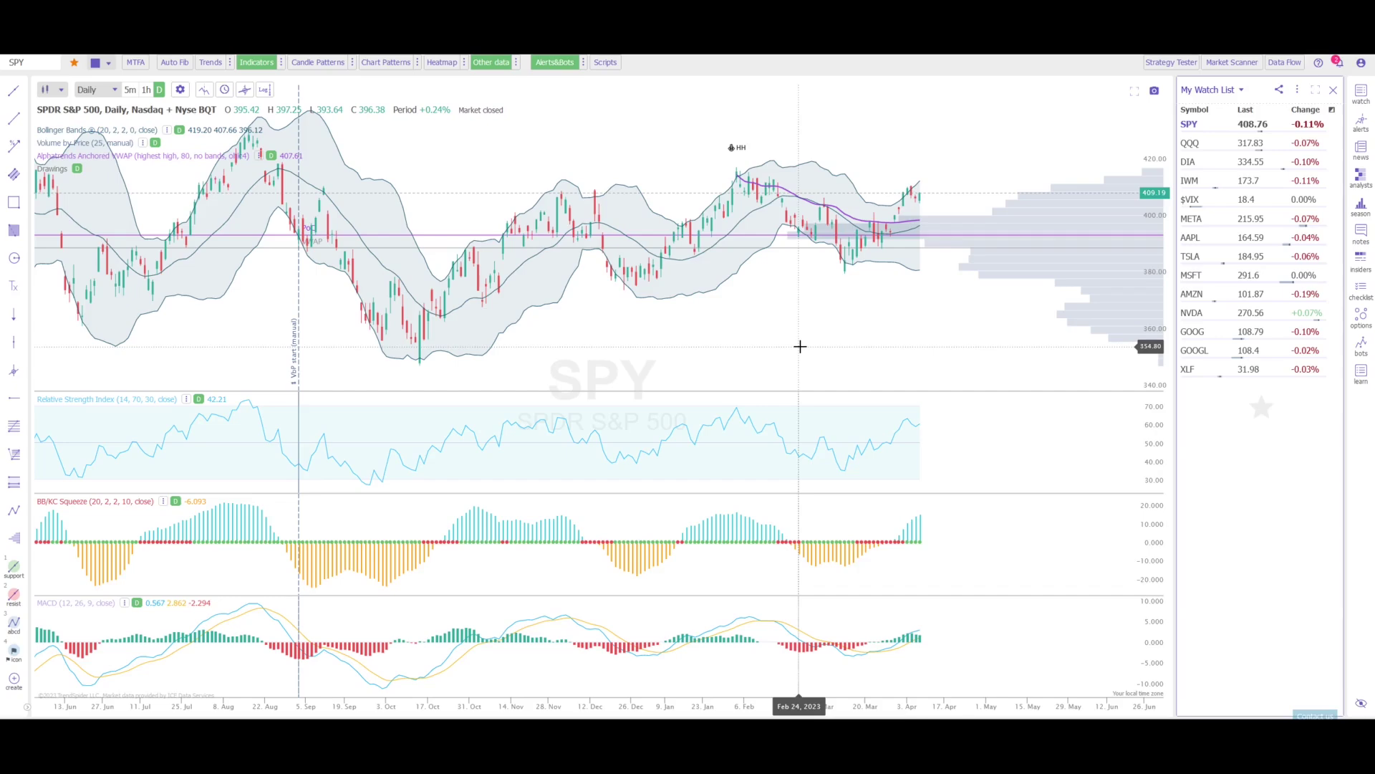
Step: Enable the Short Volume, FINRA Reg SHO data series from the other data types
{"action": "left_click", "coordinate": [517, 64]}
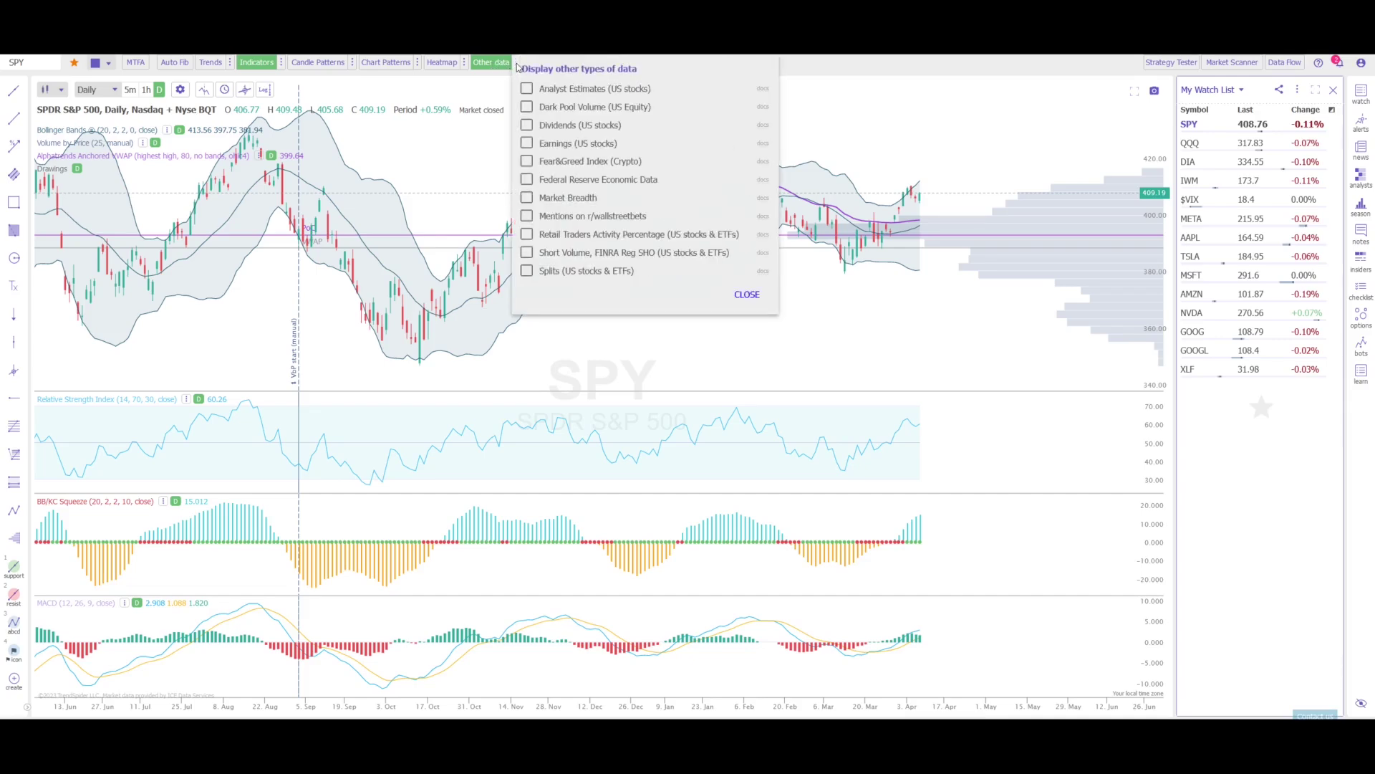
{"action": "left_click", "coordinate": [527, 254]}
{"action": "left_click", "coordinate": [748, 294]}
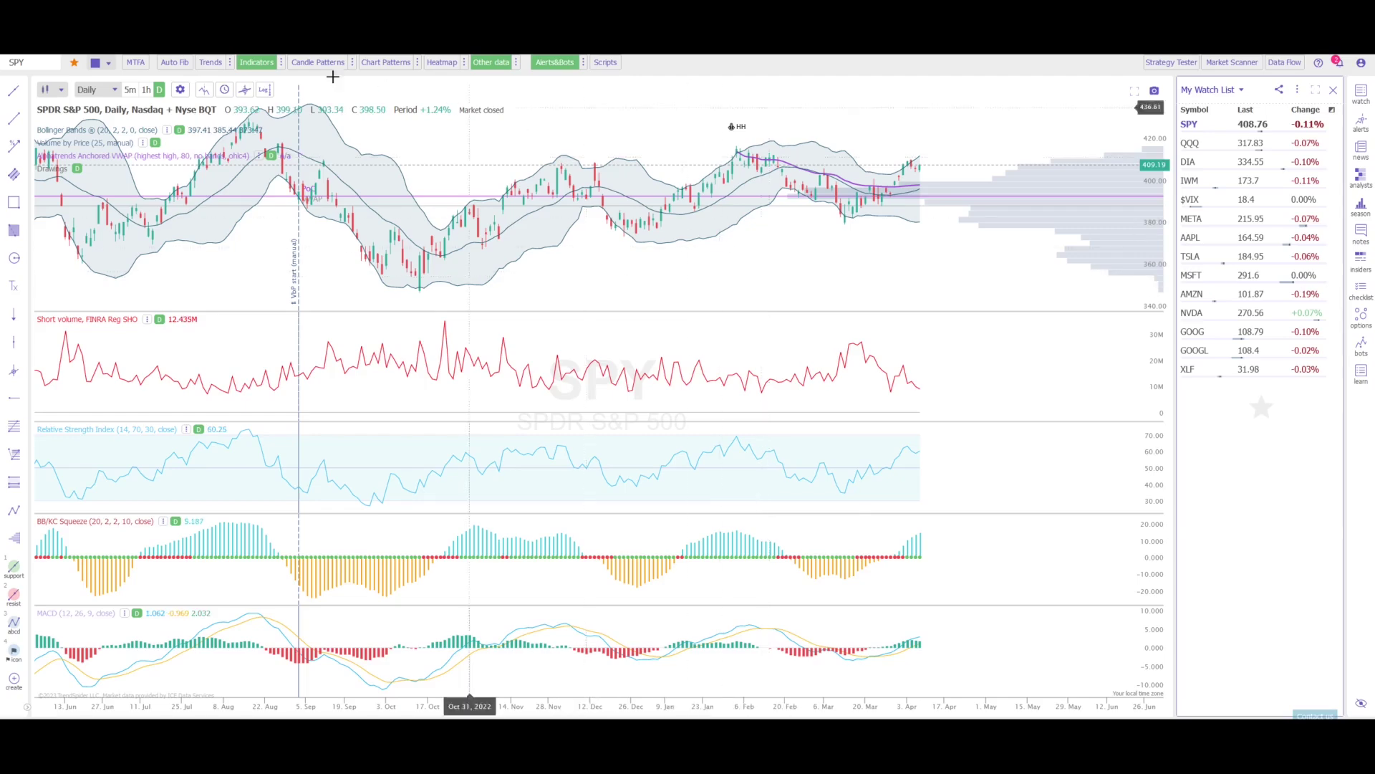
Step: Hide the indicators and the other data from the chart, and show only the indicators again
{"action": "left_click", "coordinate": [260, 66]}
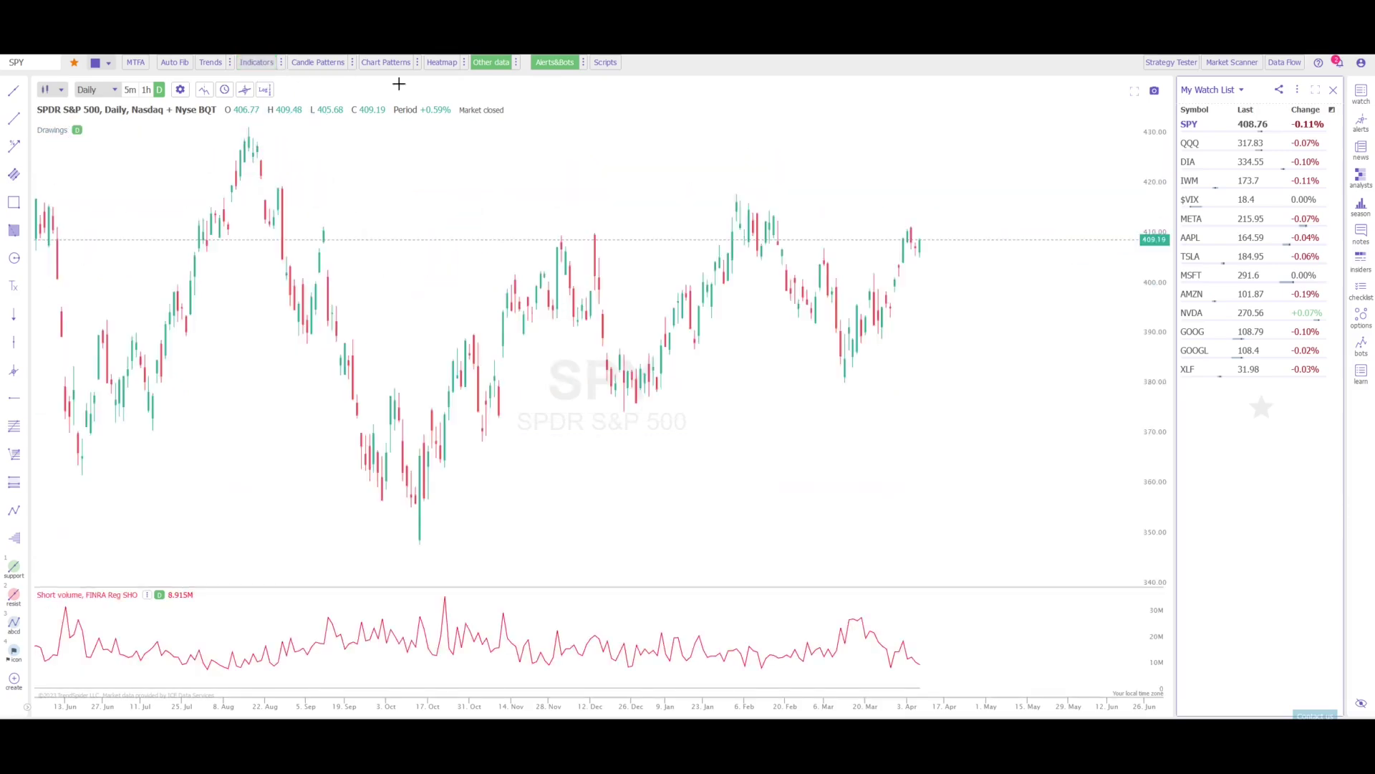
{"action": "left_click", "coordinate": [490, 65]}
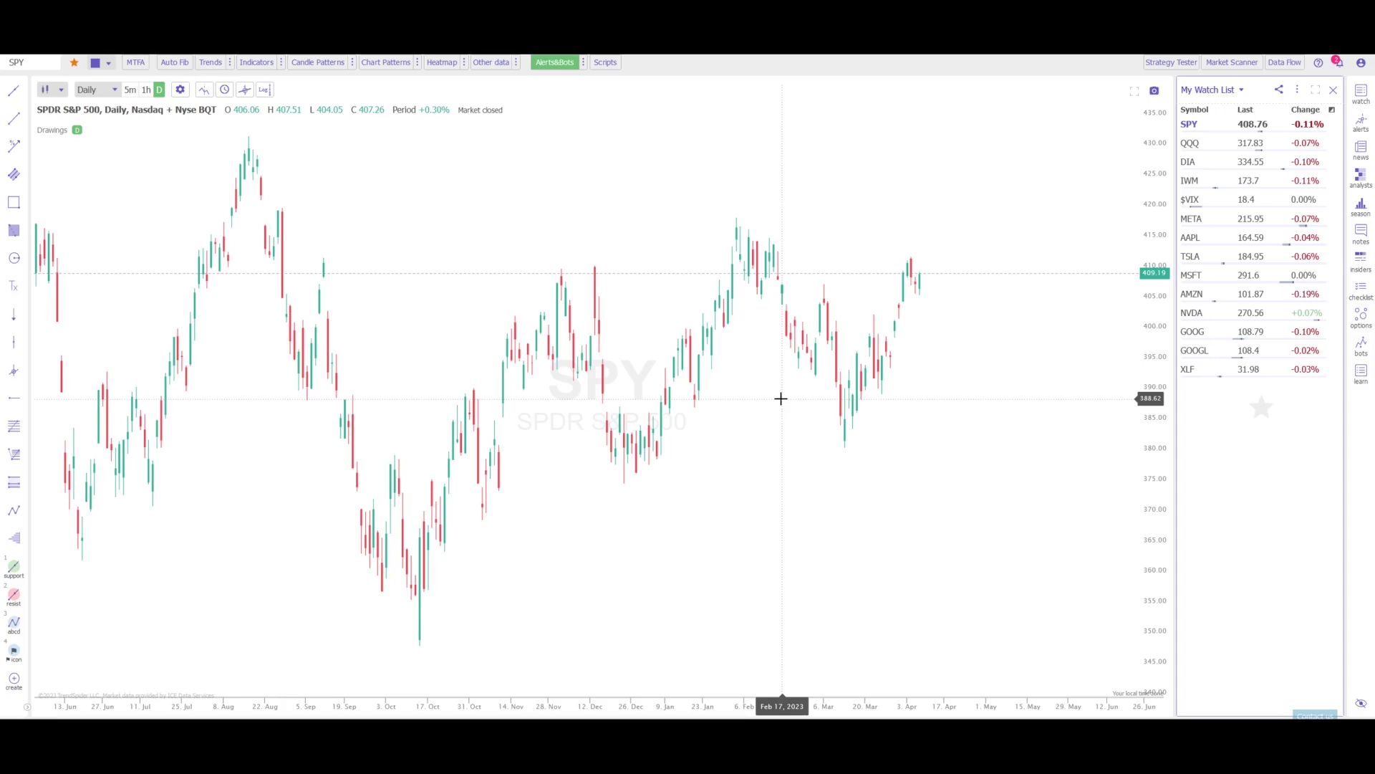
{"action": "left_click", "coordinate": [258, 65]}
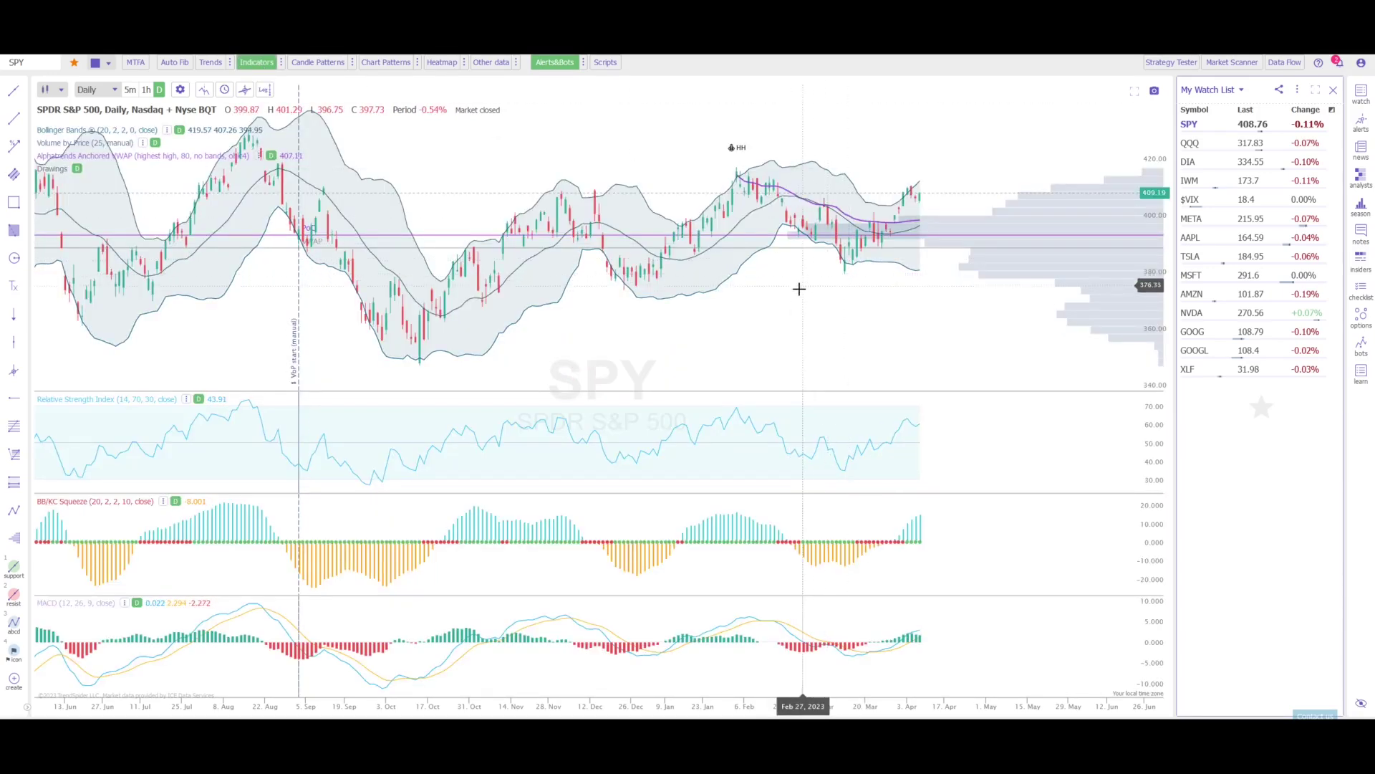
Step: Turn the Relative Strength Index and MACD off and back on for the daily resolution, and do the same with all indicators at once
{"action": "left_click", "coordinate": [199, 399]}
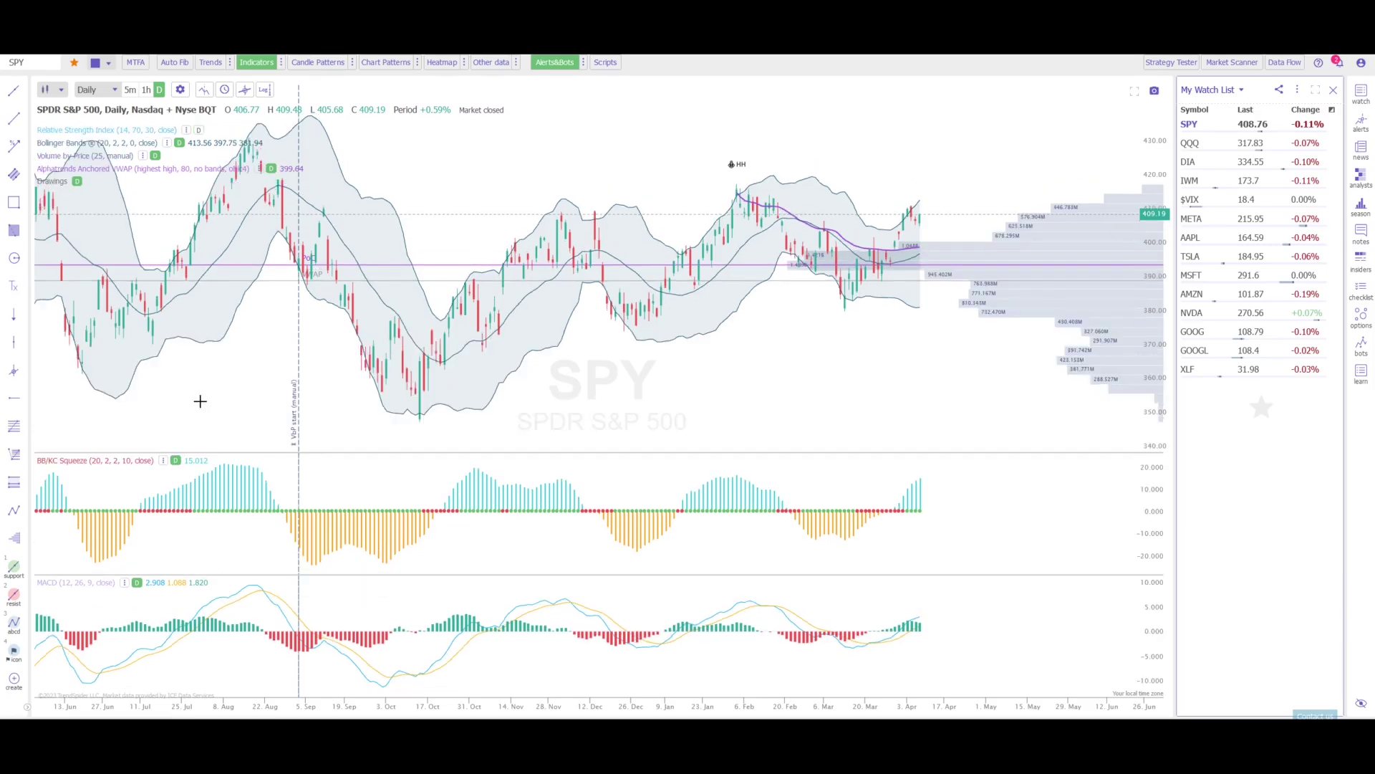
{"action": "left_click", "coordinate": [136, 584]}
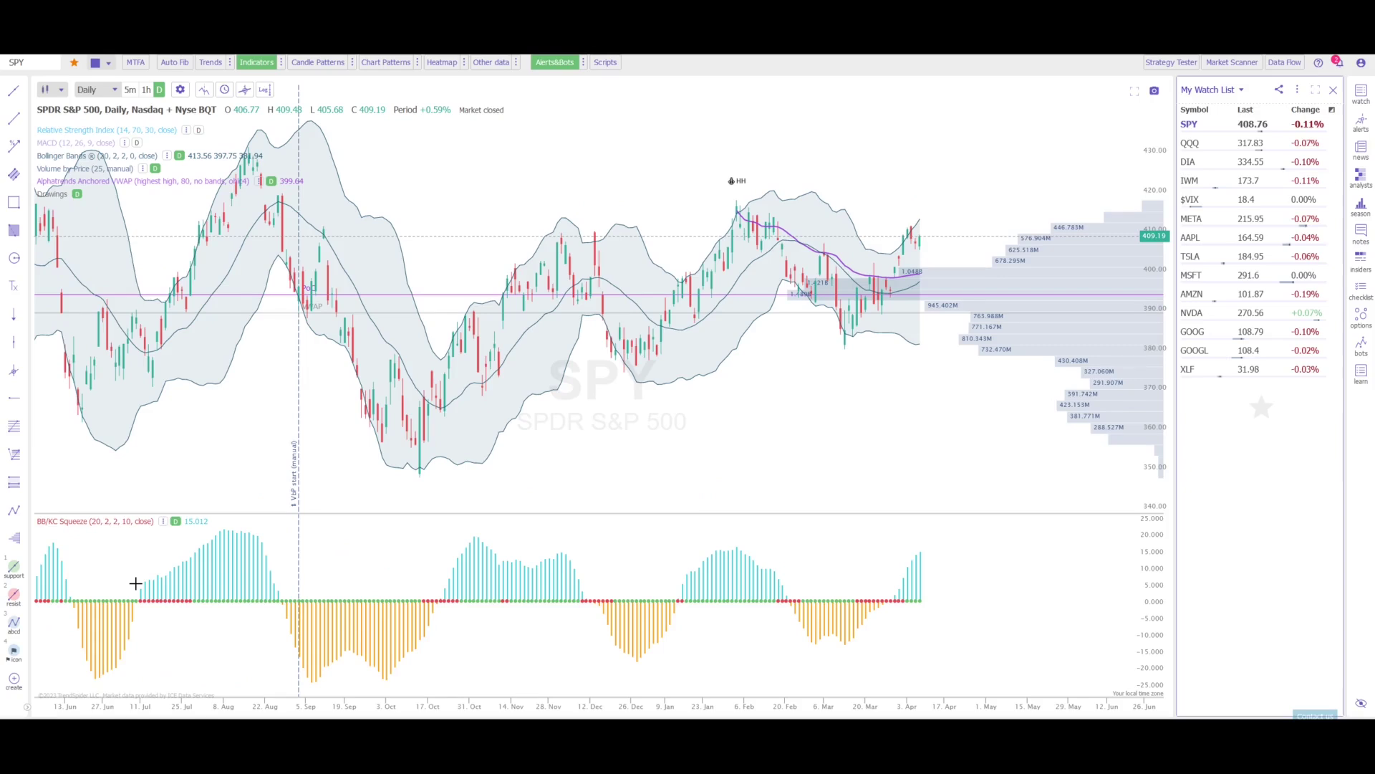
{"action": "left_click", "coordinate": [201, 133]}
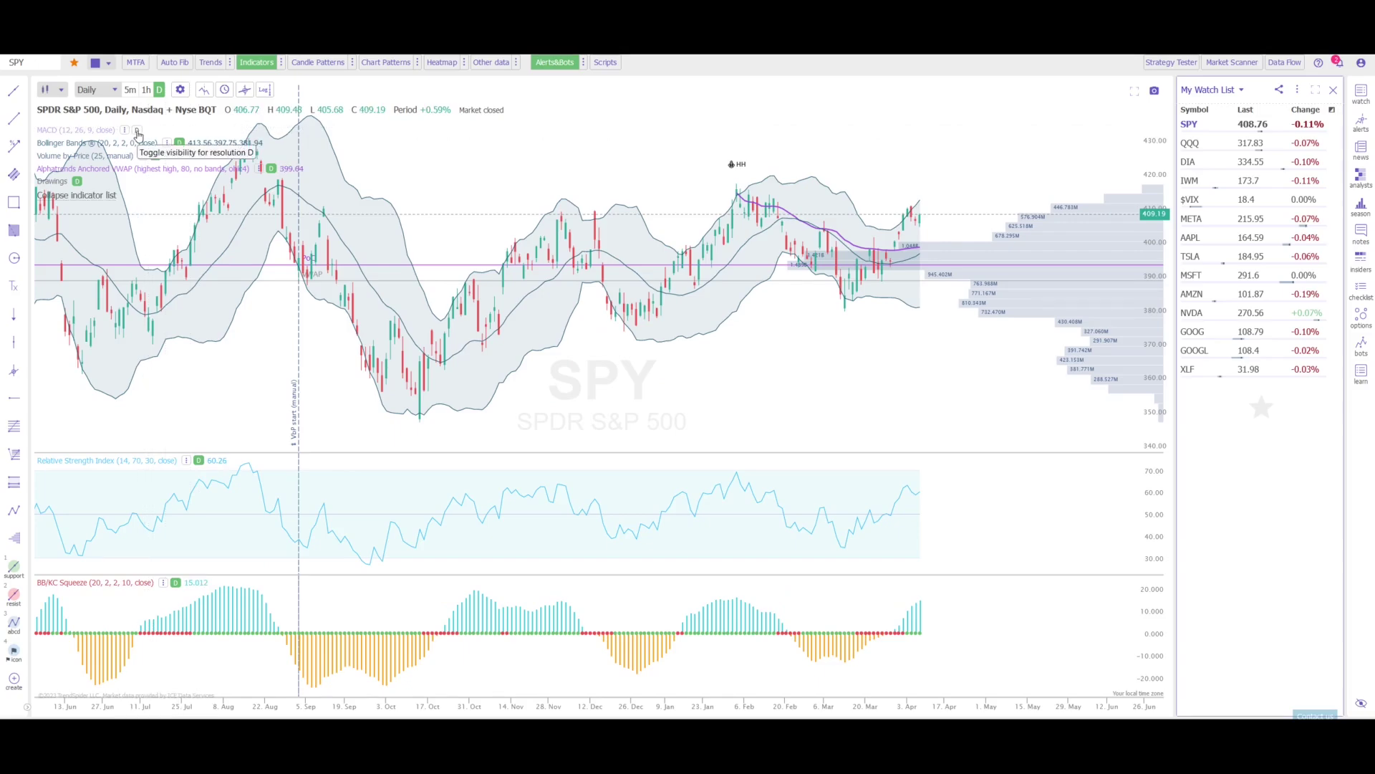
{"action": "left_click", "coordinate": [137, 131]}
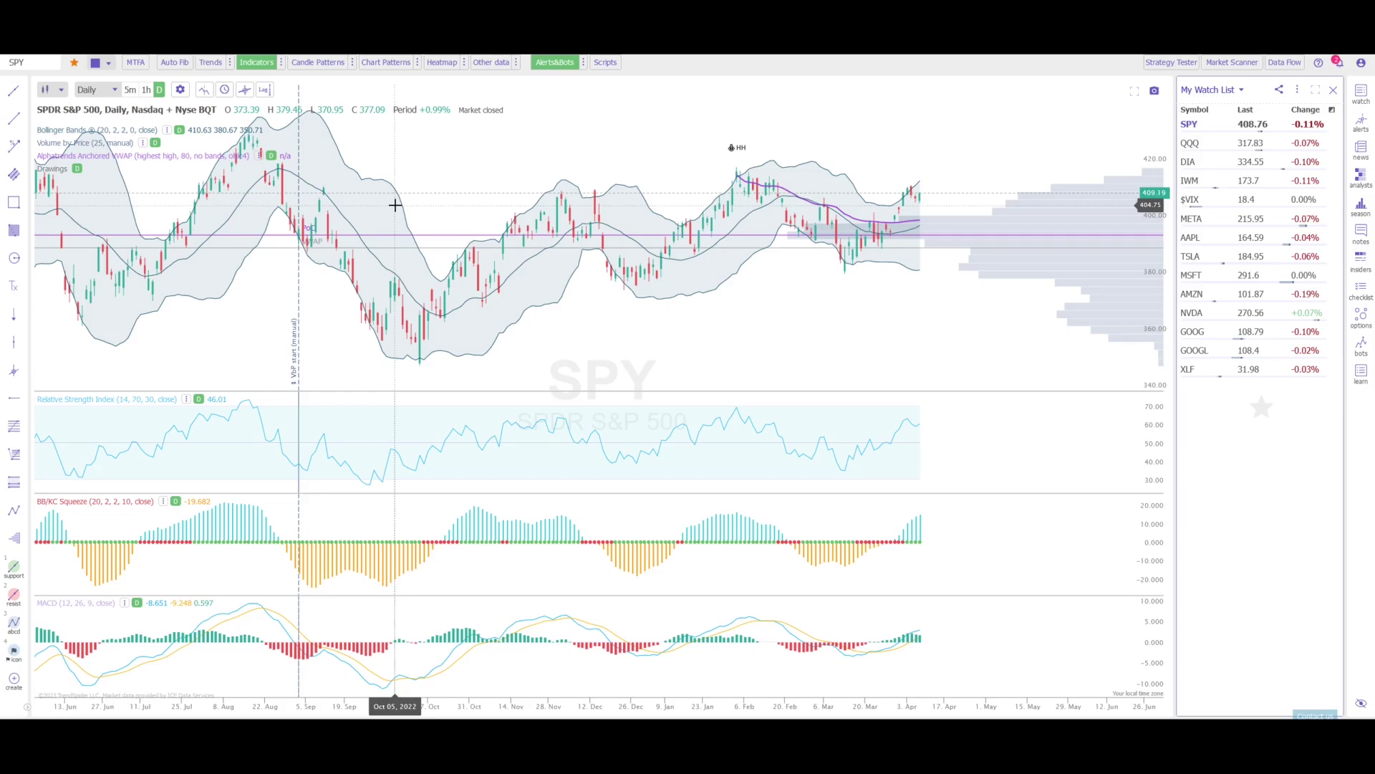
{"action": "left_click", "coordinate": [256, 63]}
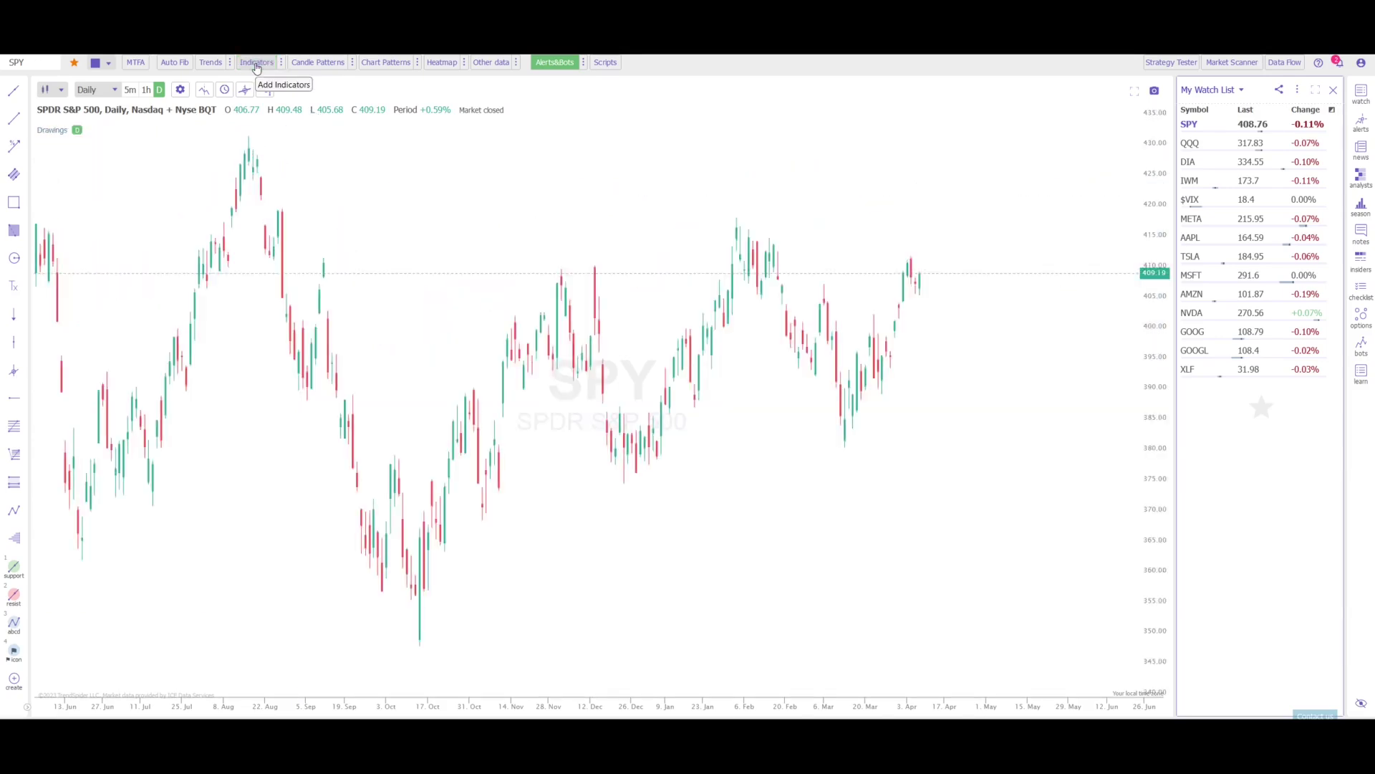
{"action": "left_click", "coordinate": [256, 63]}
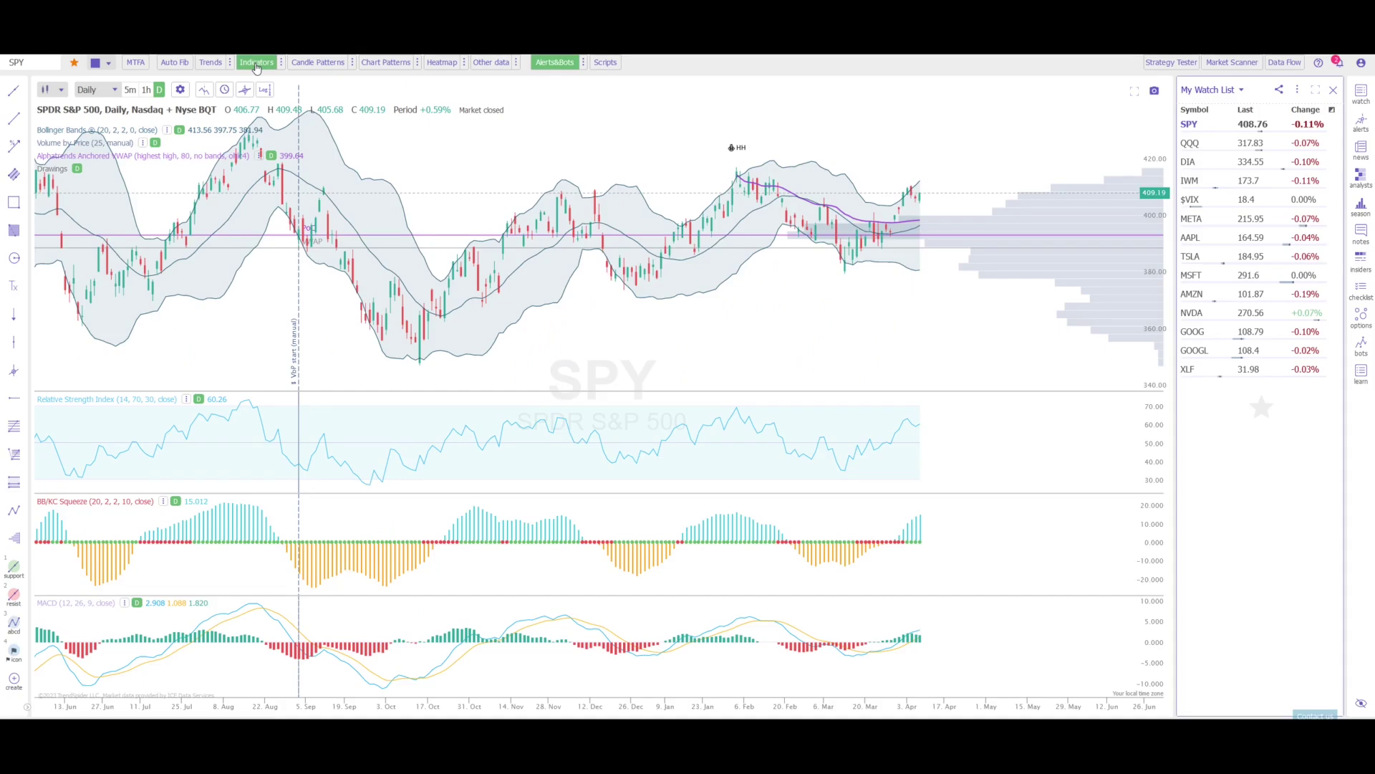
Step: Add the Unusual Options sidebar widget for SPY in a new column beside the watch list
{"action": "left_click", "coordinate": [1366, 324]}
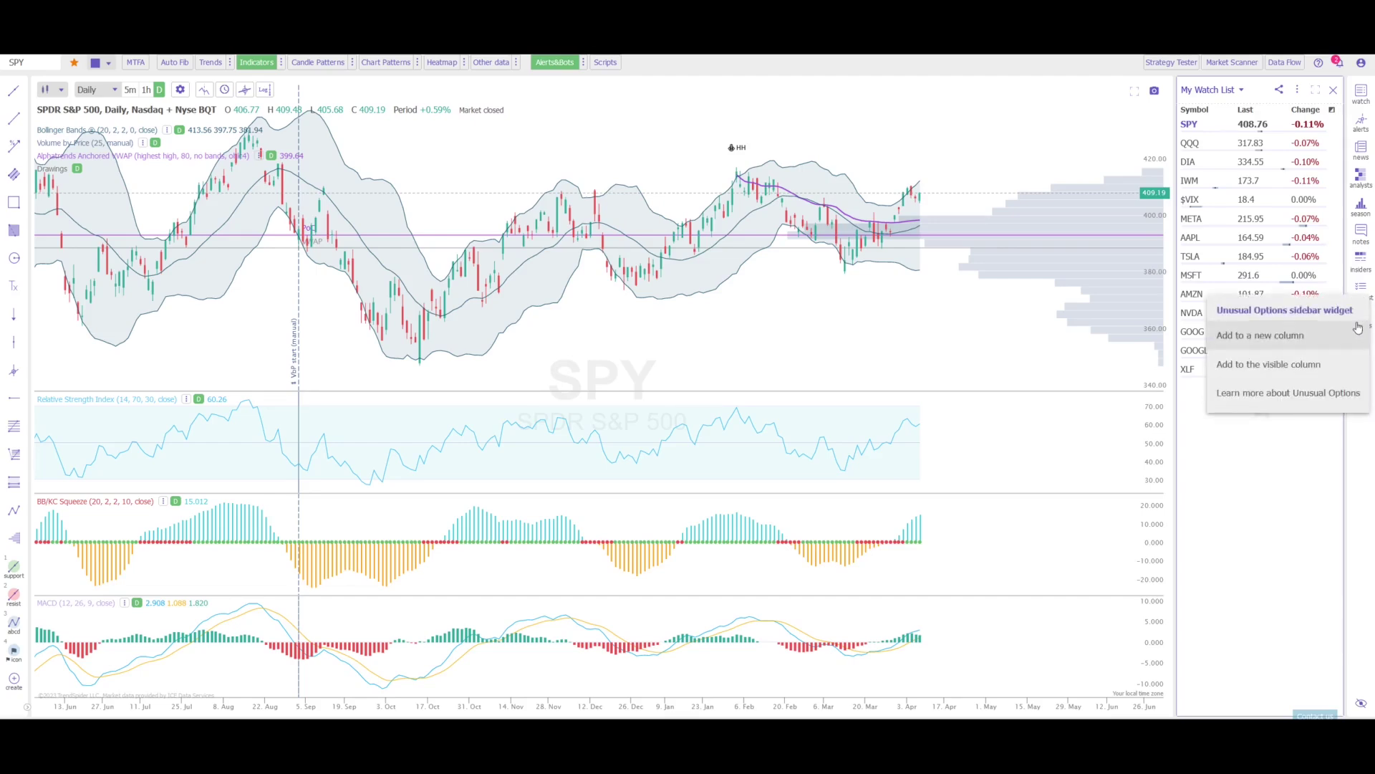
{"action": "left_click", "coordinate": [1266, 337]}
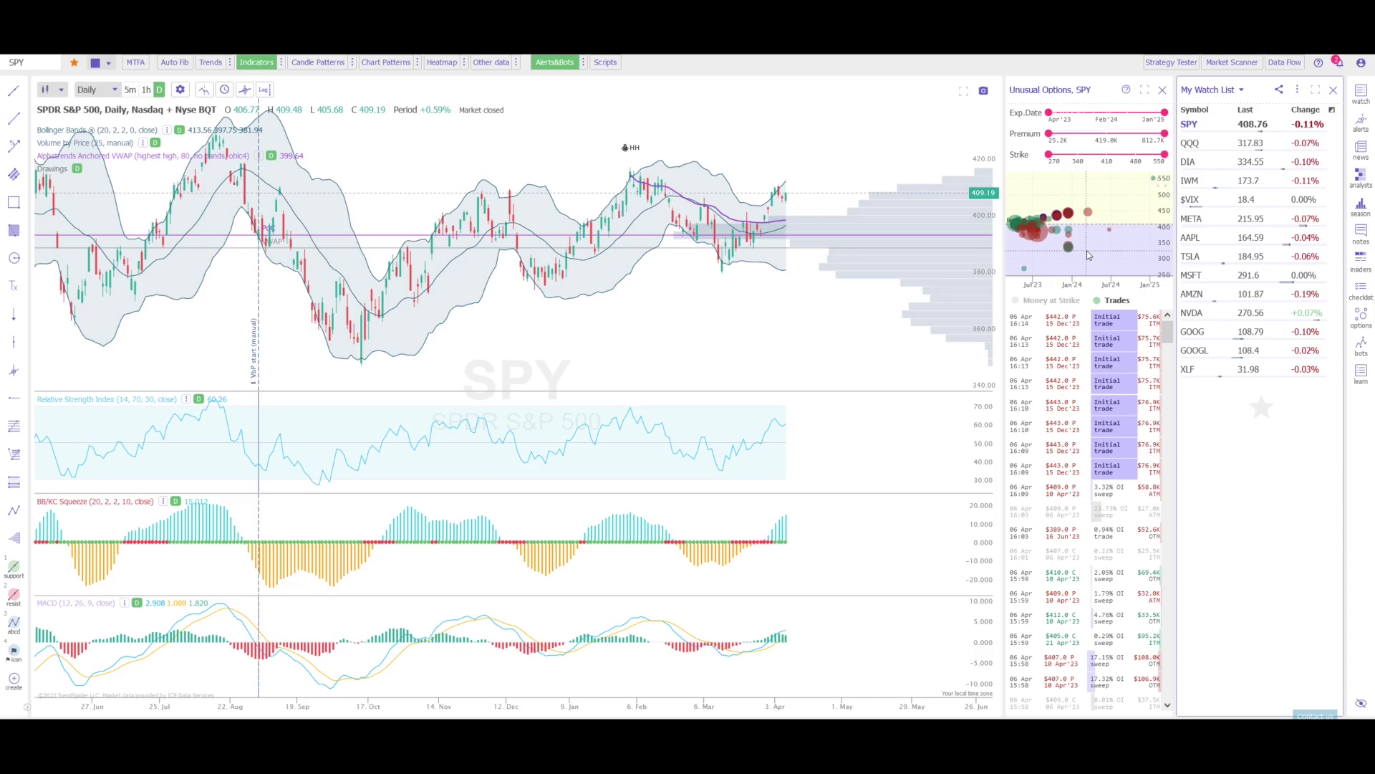
Step: Filter the SPY unusual options by slightly raising the minimum premium and limiting the latest expiration date to late 2023
{"action": "mouse_move", "coordinate": [1048, 136]}
{"action": "left_click_drag", "start_coordinate": [1050, 137], "coordinate": [1056, 139]}
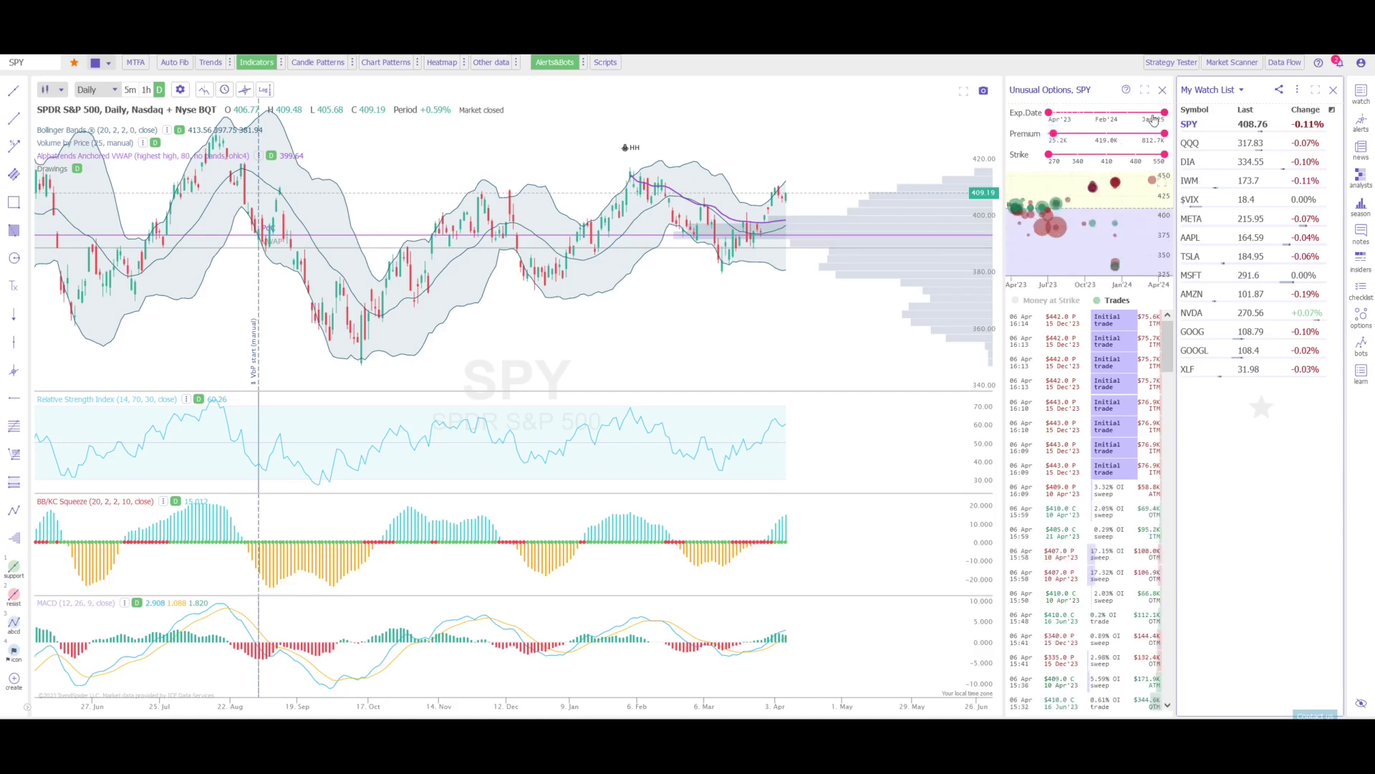
{"action": "left_click_drag", "start_coordinate": [1165, 113], "coordinate": [1085, 122]}
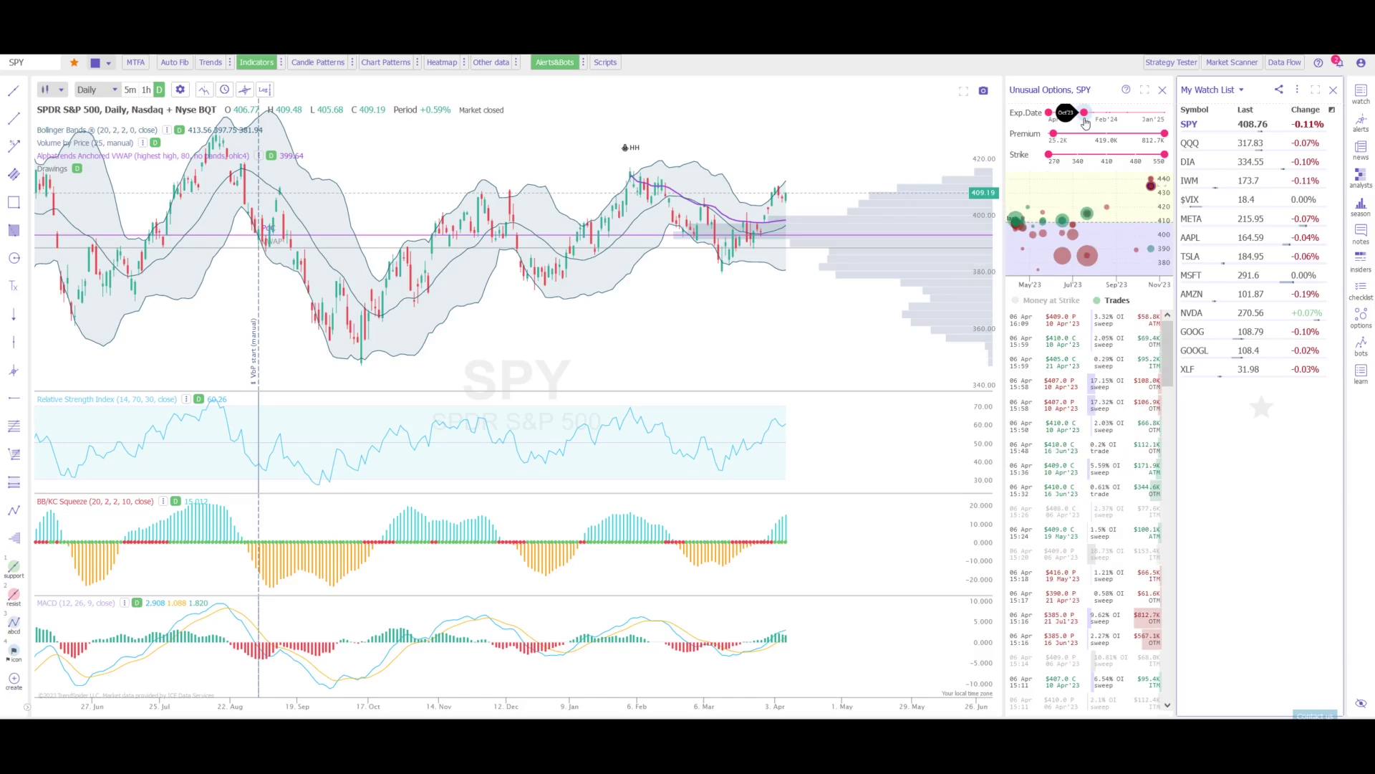
{"action": "left_click_drag", "start_coordinate": [1086, 121], "coordinate": [1085, 122]}
{"action": "mouse_move", "coordinate": [1049, 239]}
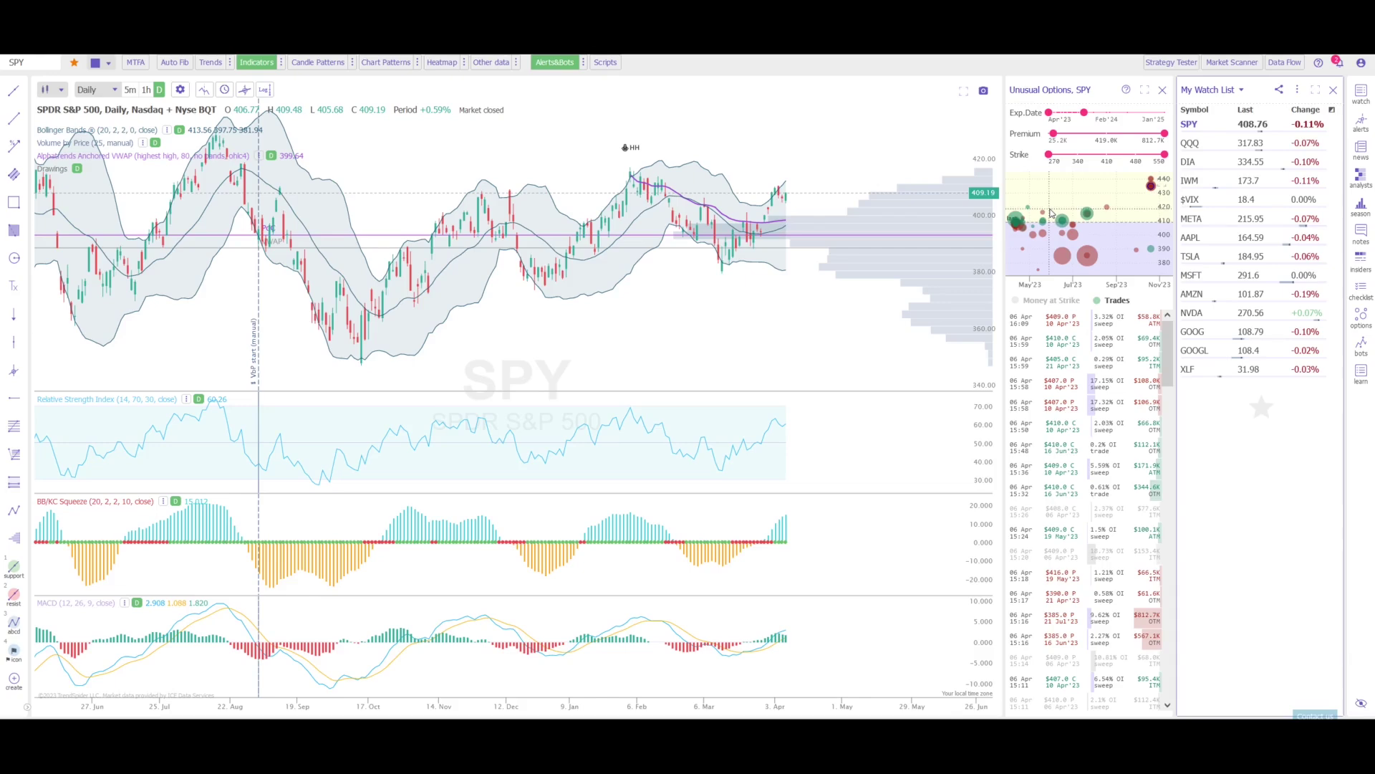
Step: Set the Bollinger Bands background color to white and the middle line color to green in the indicator settings
{"action": "left_click", "coordinate": [282, 63]}
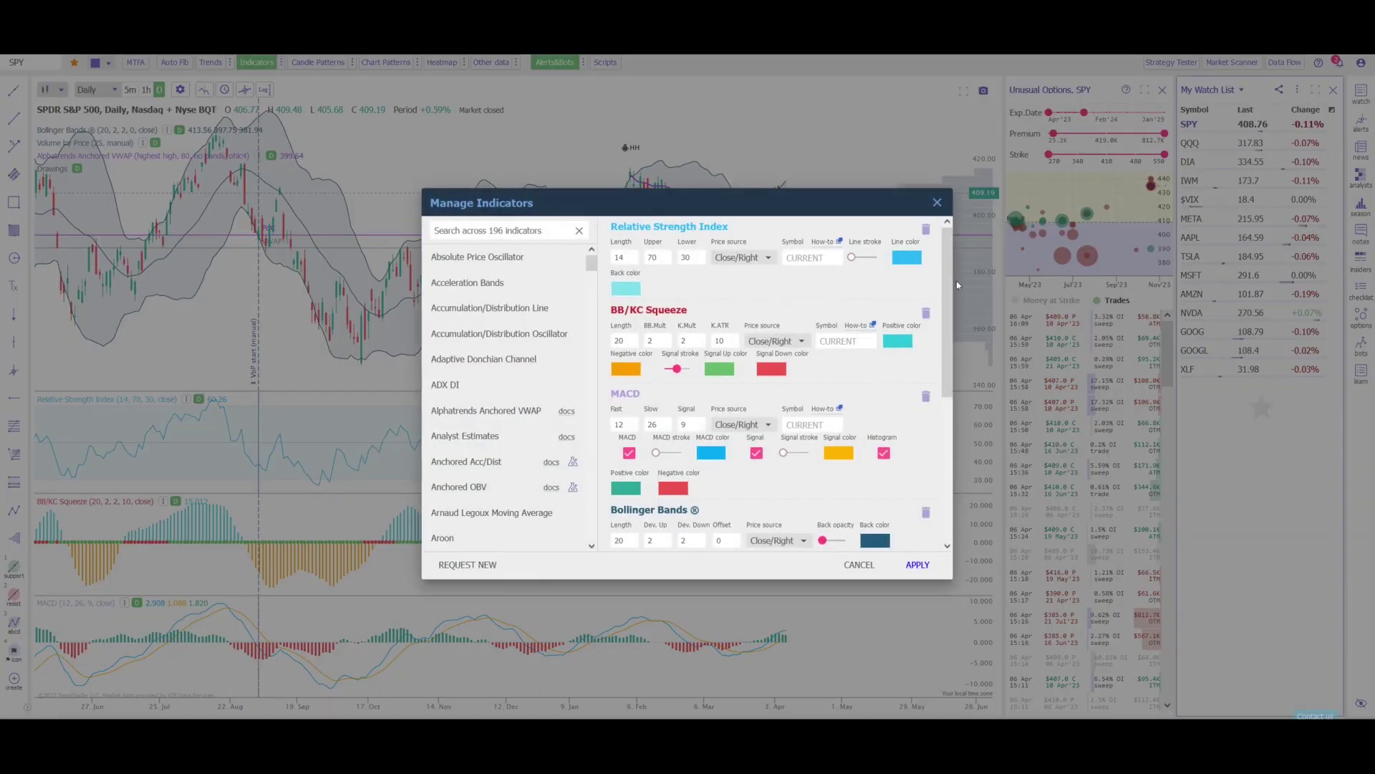
{"action": "scroll", "coordinate": [947, 333], "scroll_direction": "down", "scroll_amount": 3}
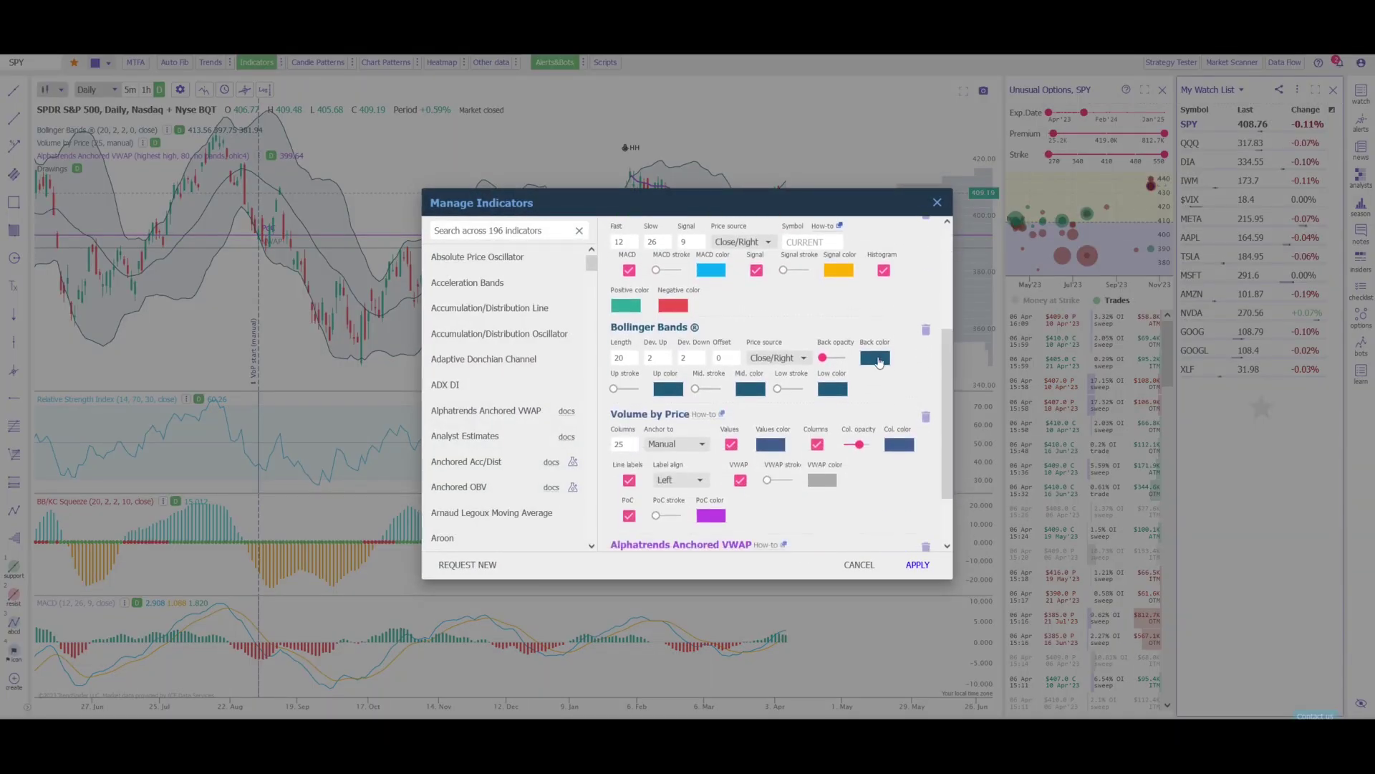
{"action": "left_click", "coordinate": [871, 358]}
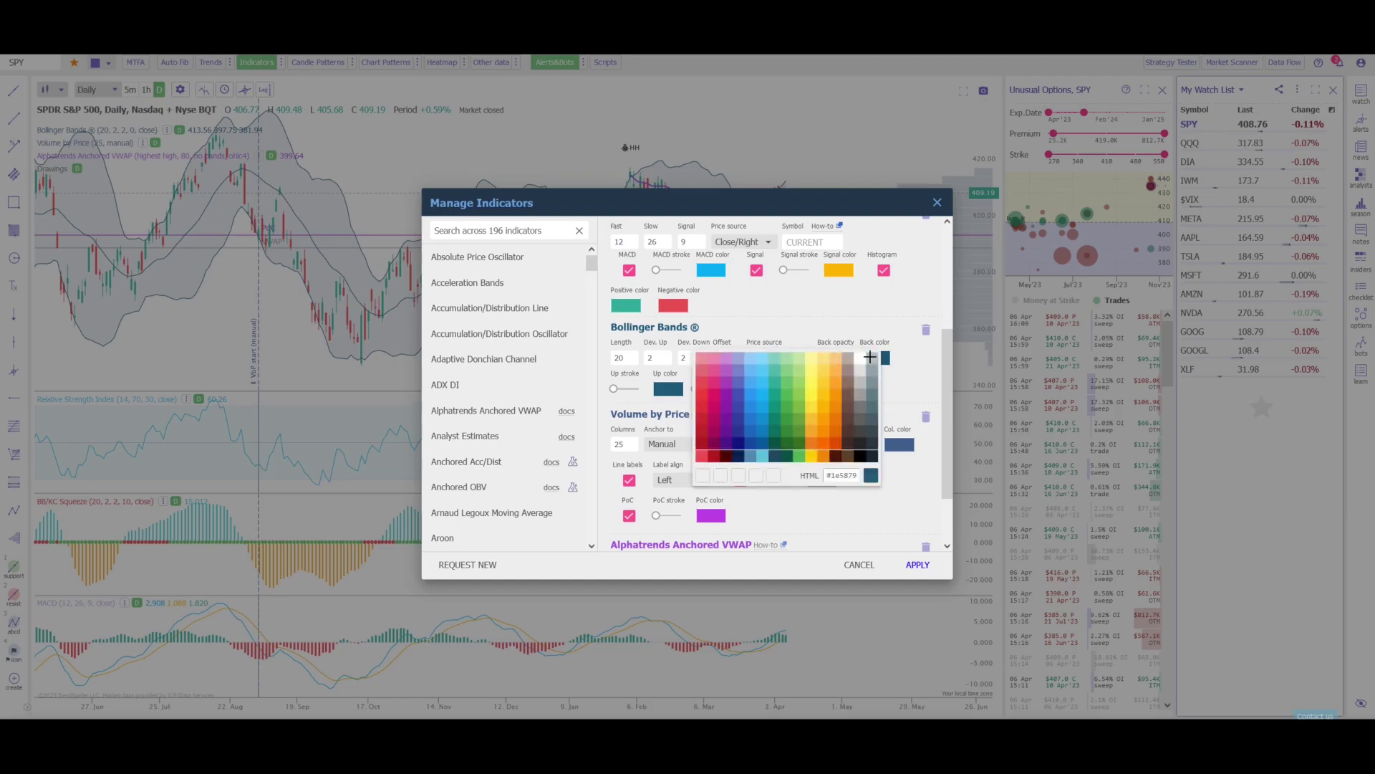
{"action": "left_click", "coordinate": [861, 358]}
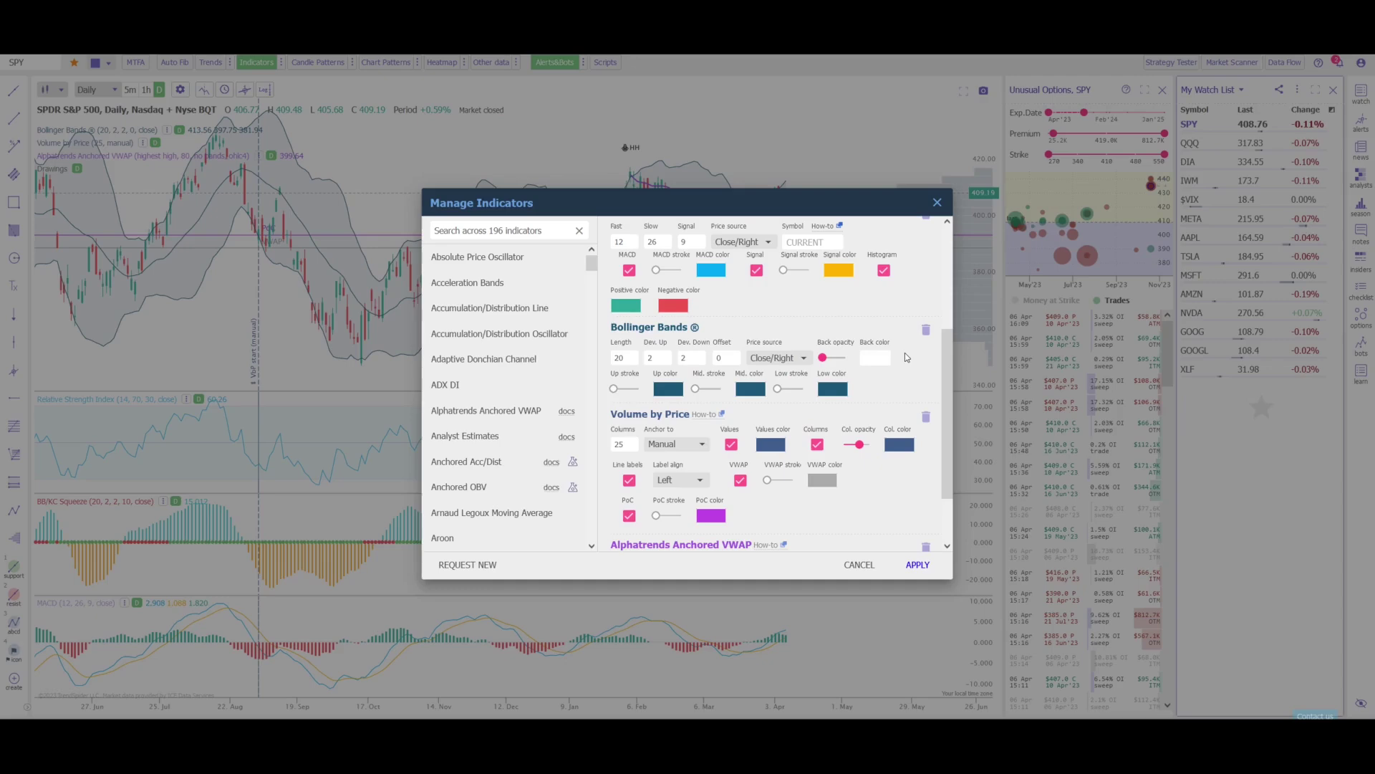
{"action": "left_click", "coordinate": [745, 392]}
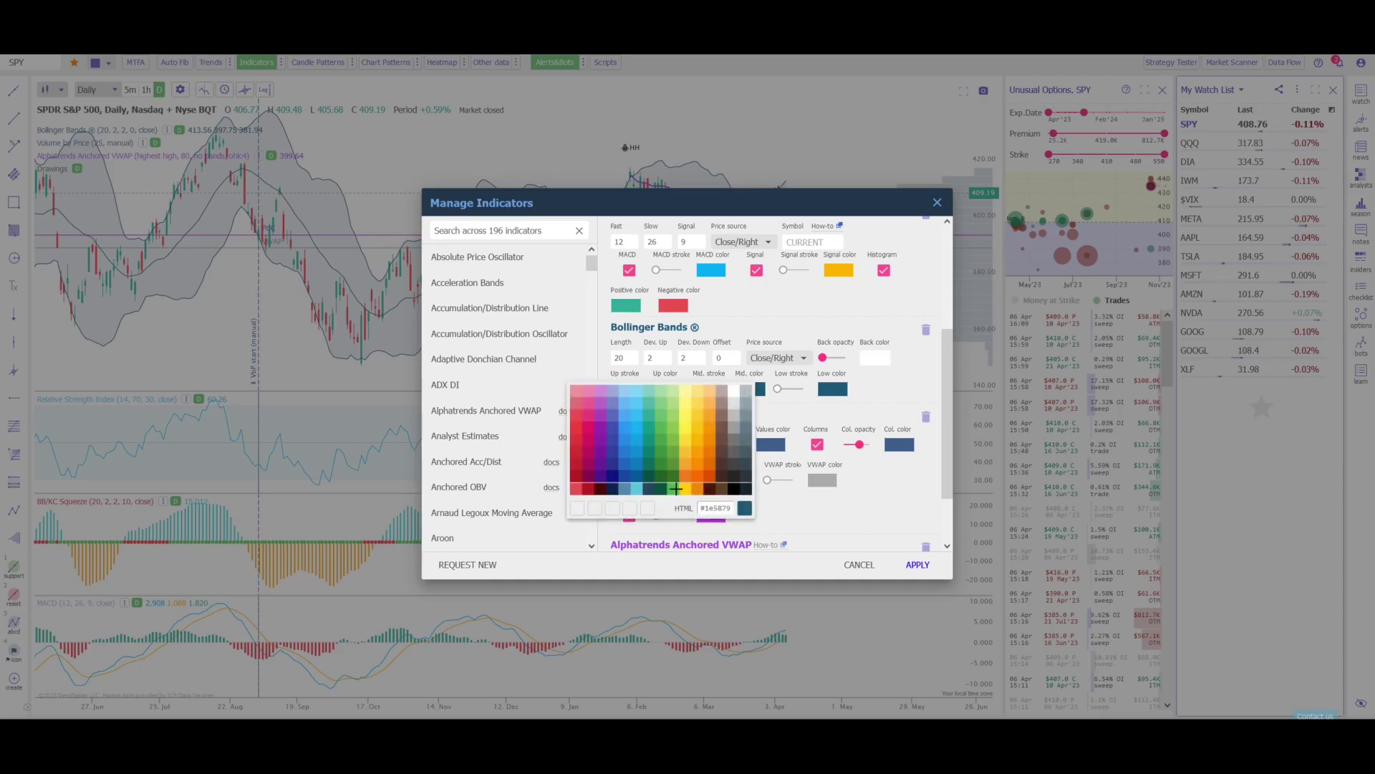
{"action": "left_click", "coordinate": [675, 490]}
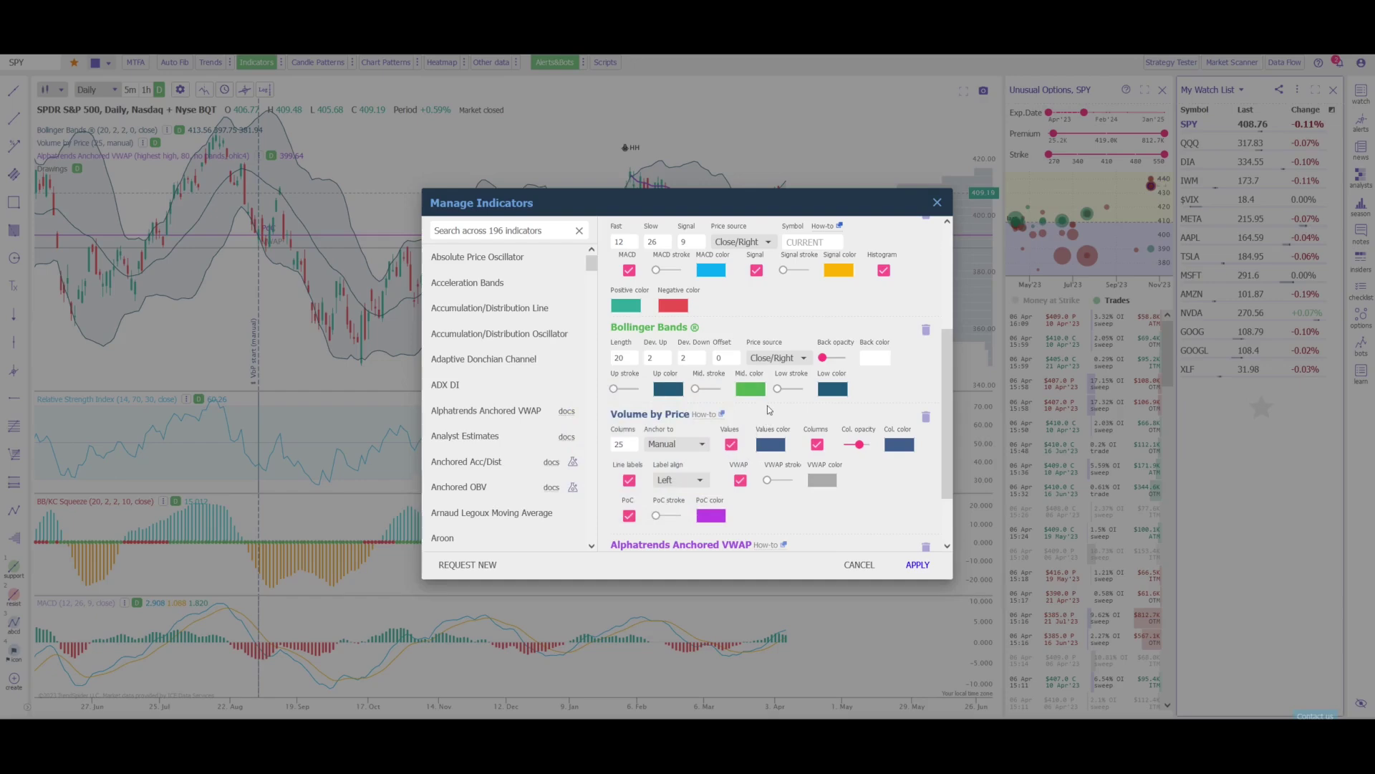
Step: Add a Simple Moving Average indicator with length 50 and a dark red line, and apply the indicator changes to the chart
{"action": "left_click", "coordinate": [508, 230]}
{"action": "type", "text": "s"}
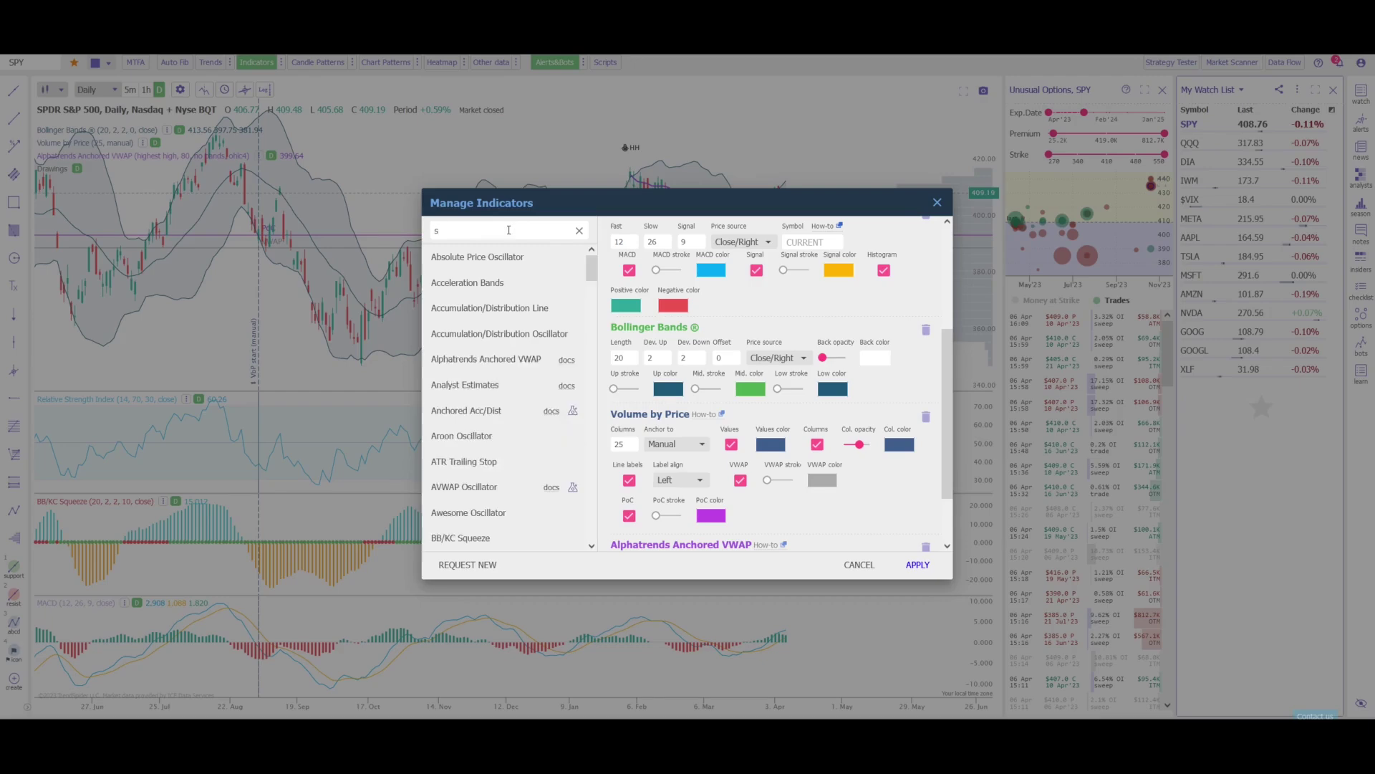
{"action": "type", "text": "imple"}
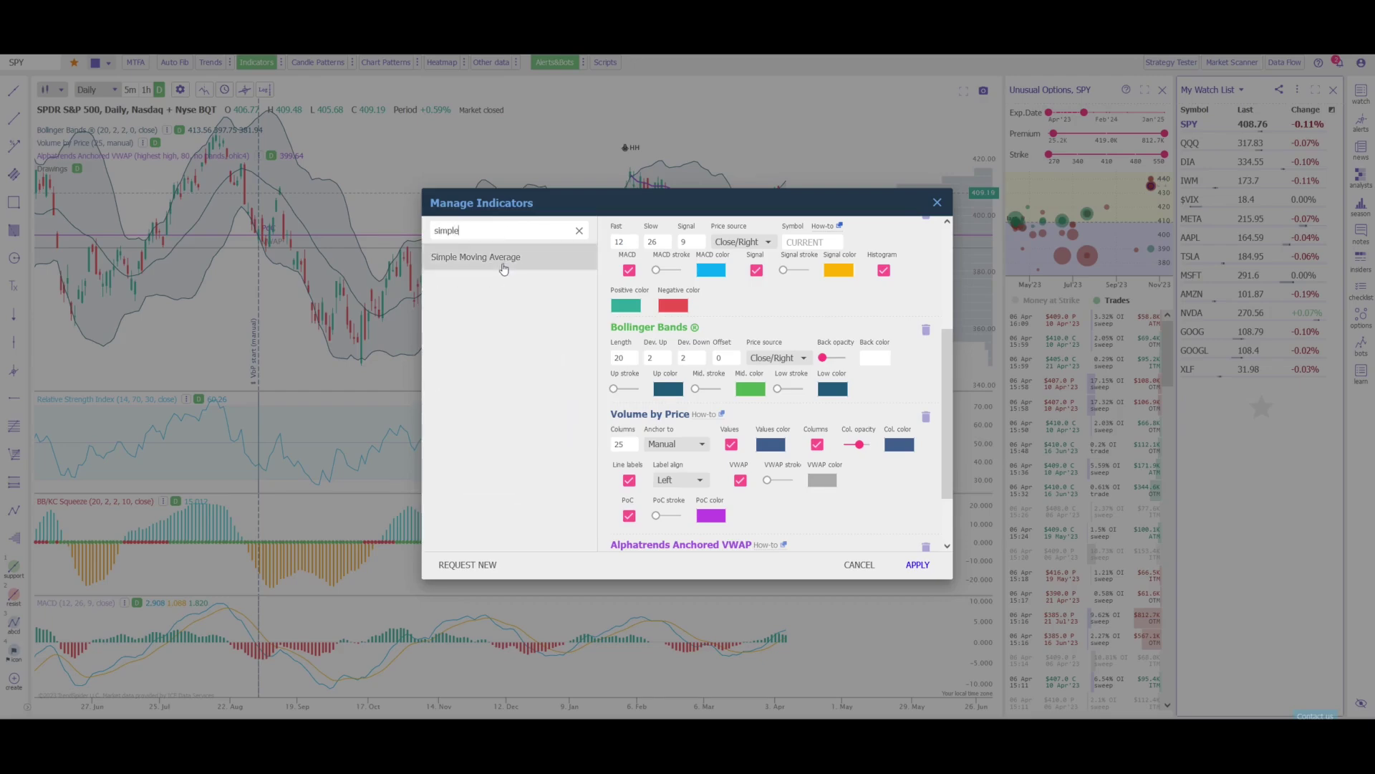
{"action": "left_click", "coordinate": [504, 269]}
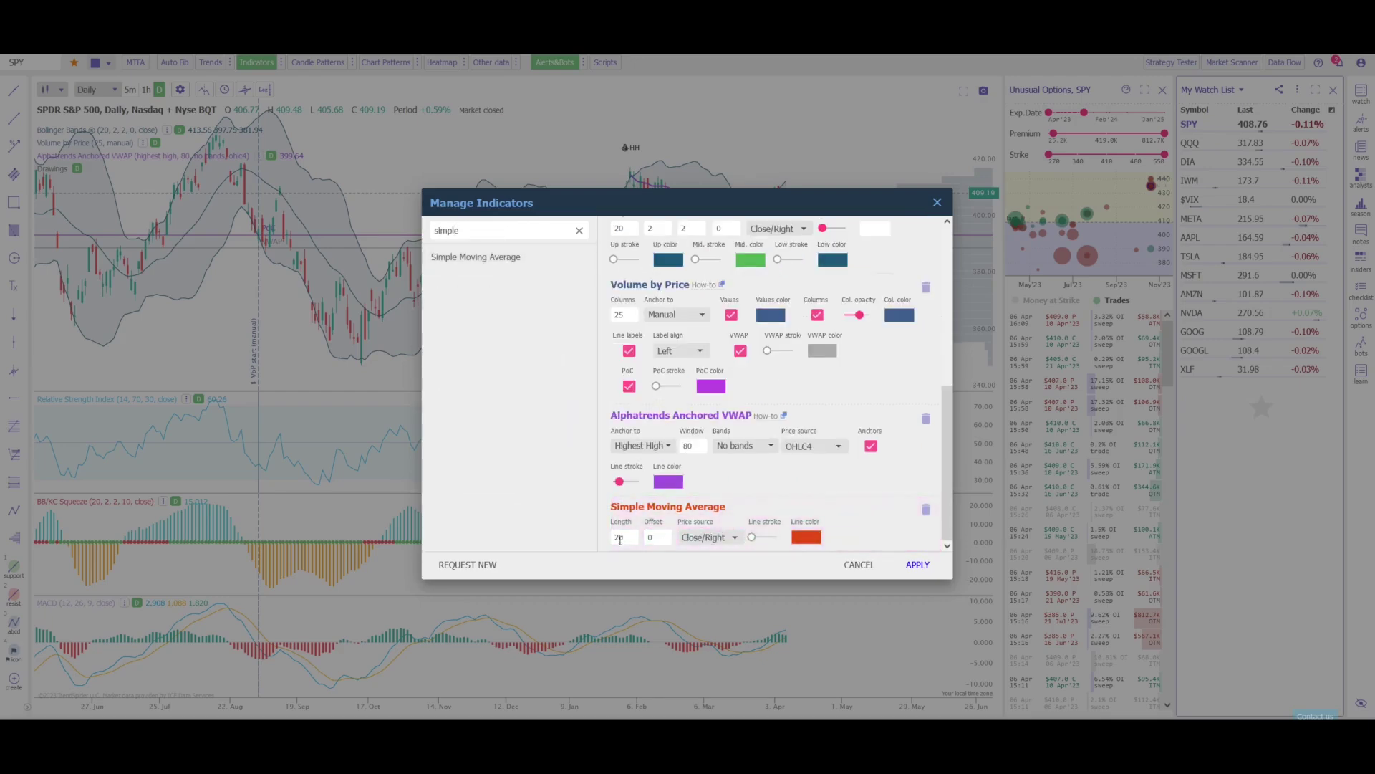
{"action": "type", "text": "50"}
{"action": "left_click", "coordinate": [806, 537]}
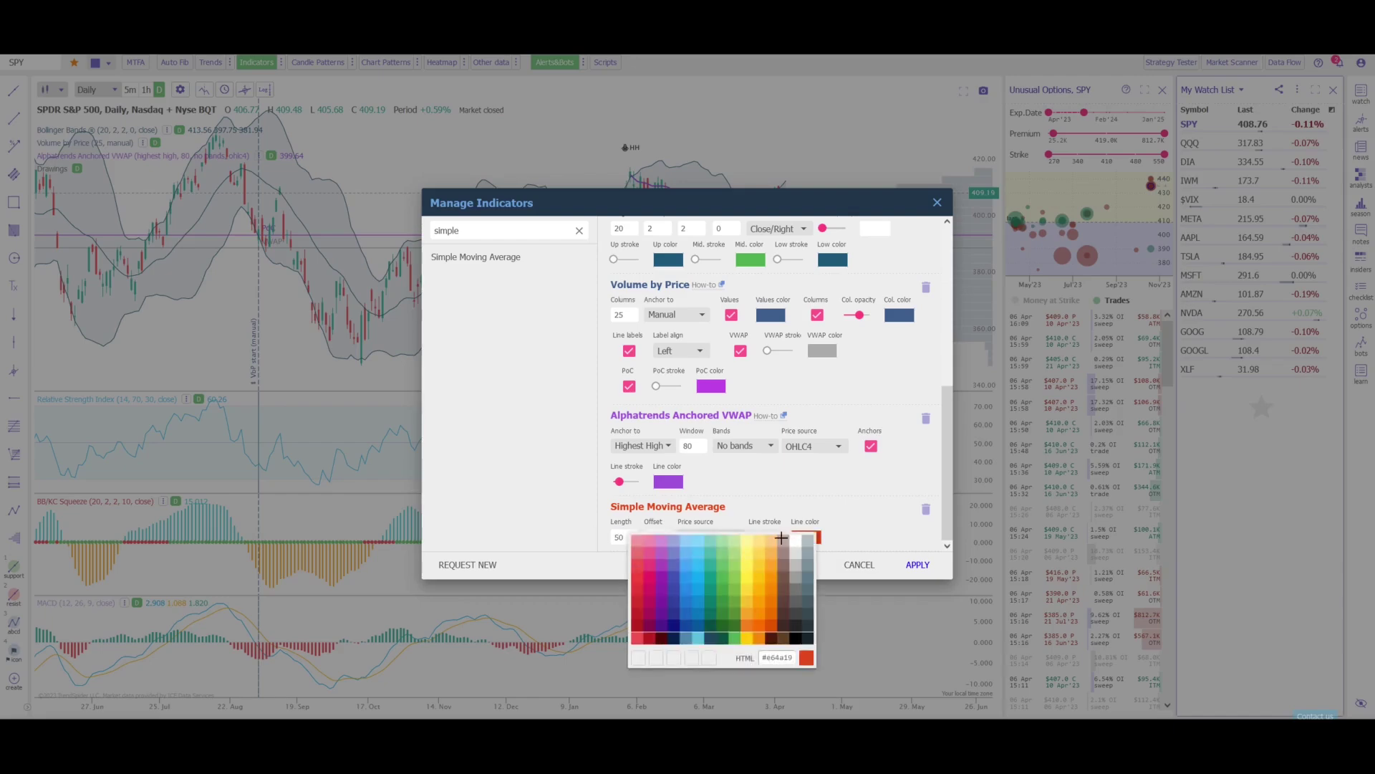
{"action": "left_click", "coordinate": [653, 635]}
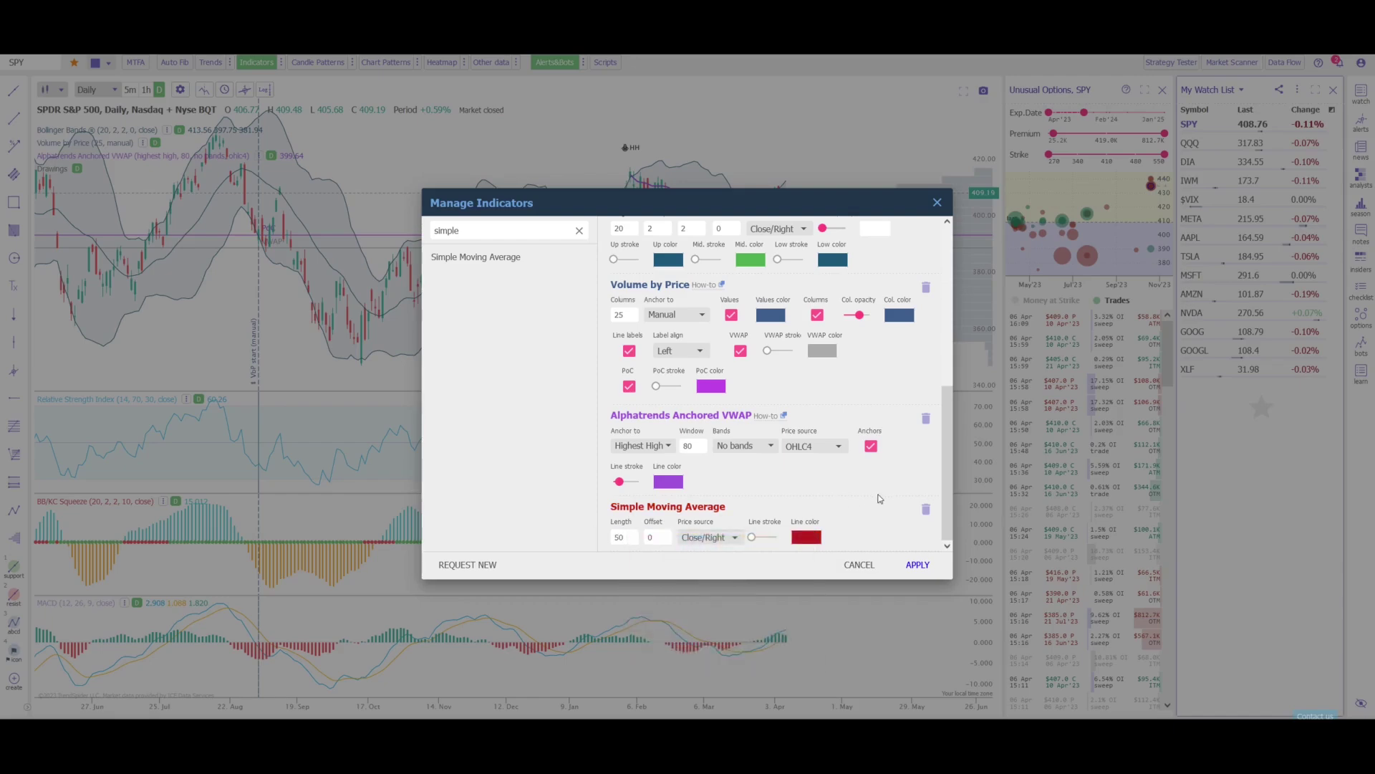
{"action": "left_click", "coordinate": [918, 566]}
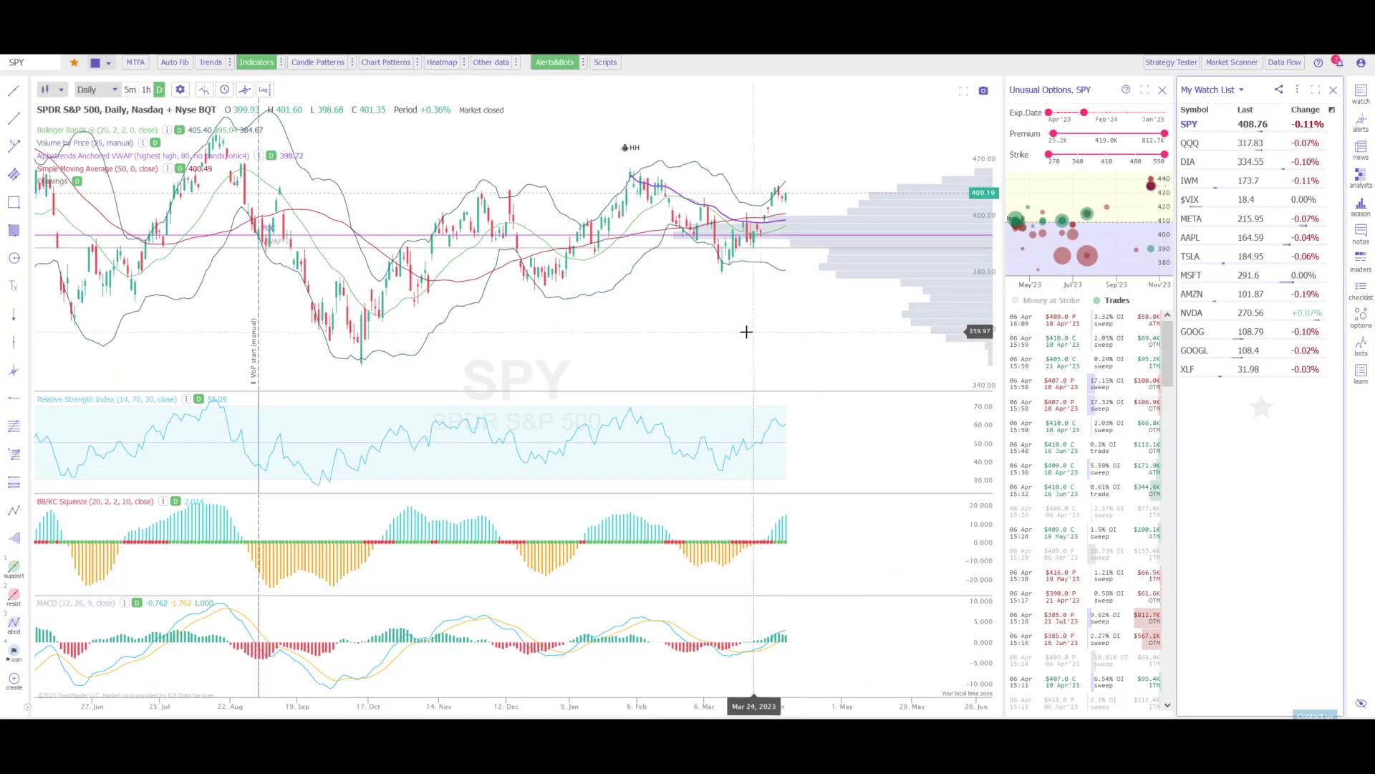
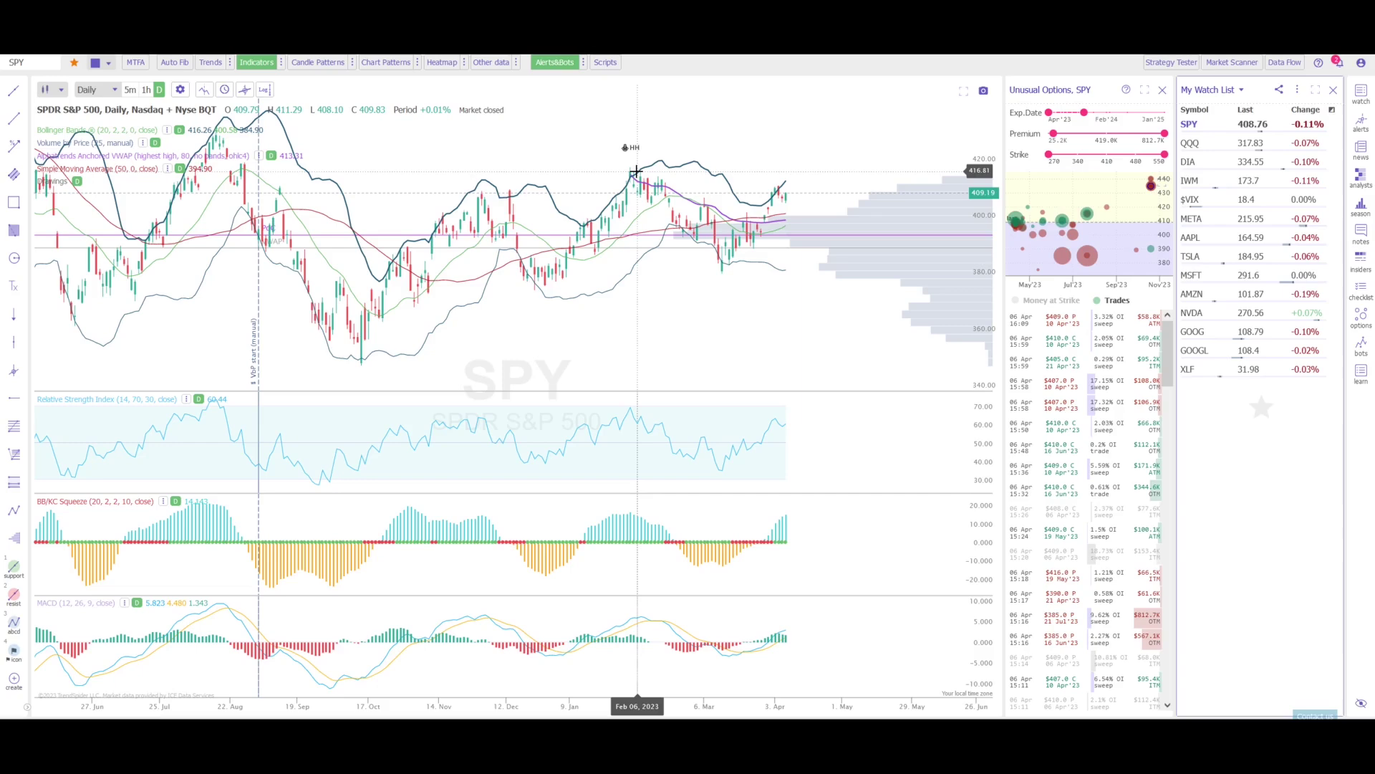
Step: Draw a horizontal resistance line at about 417 from just before the February high to about May 8, 2023
{"action": "left_click", "coordinate": [14, 119]}
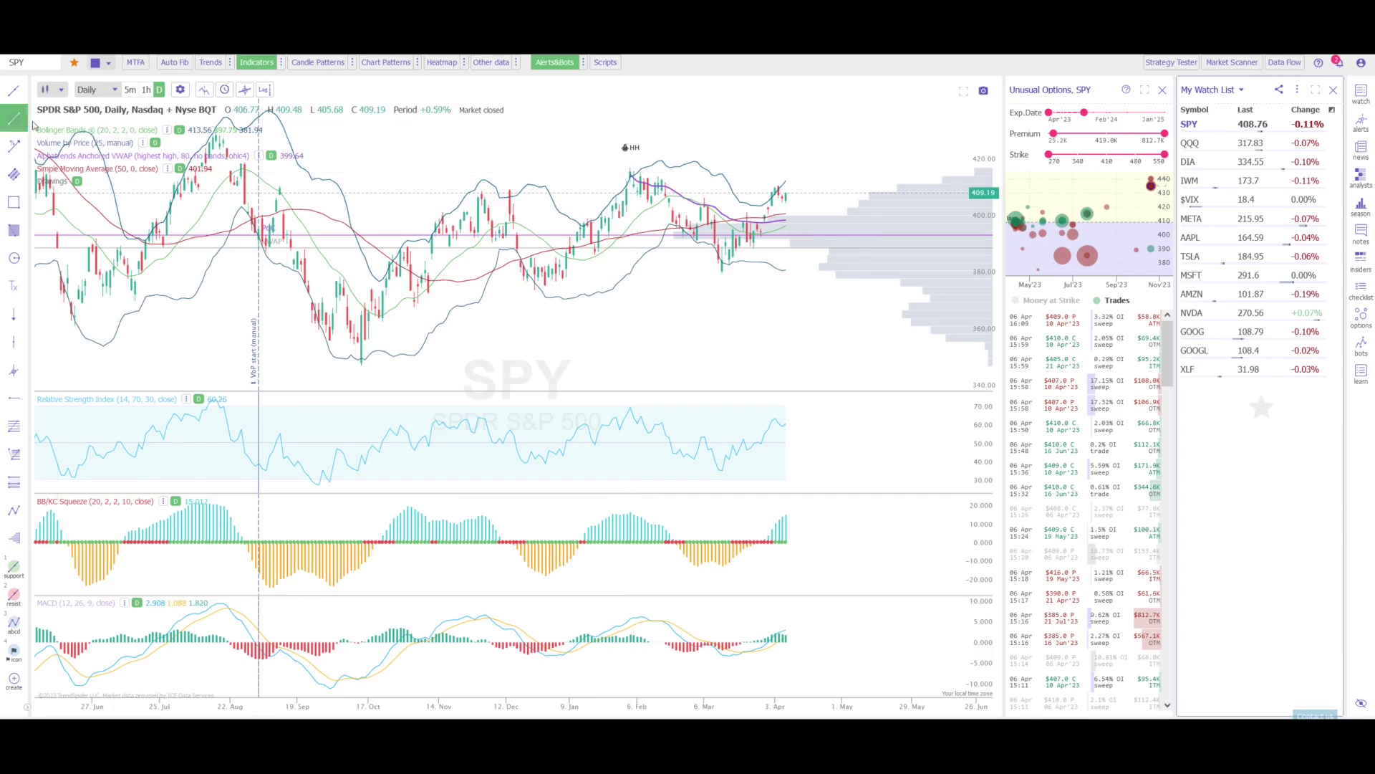
{"action": "left_click", "coordinate": [610, 170]}
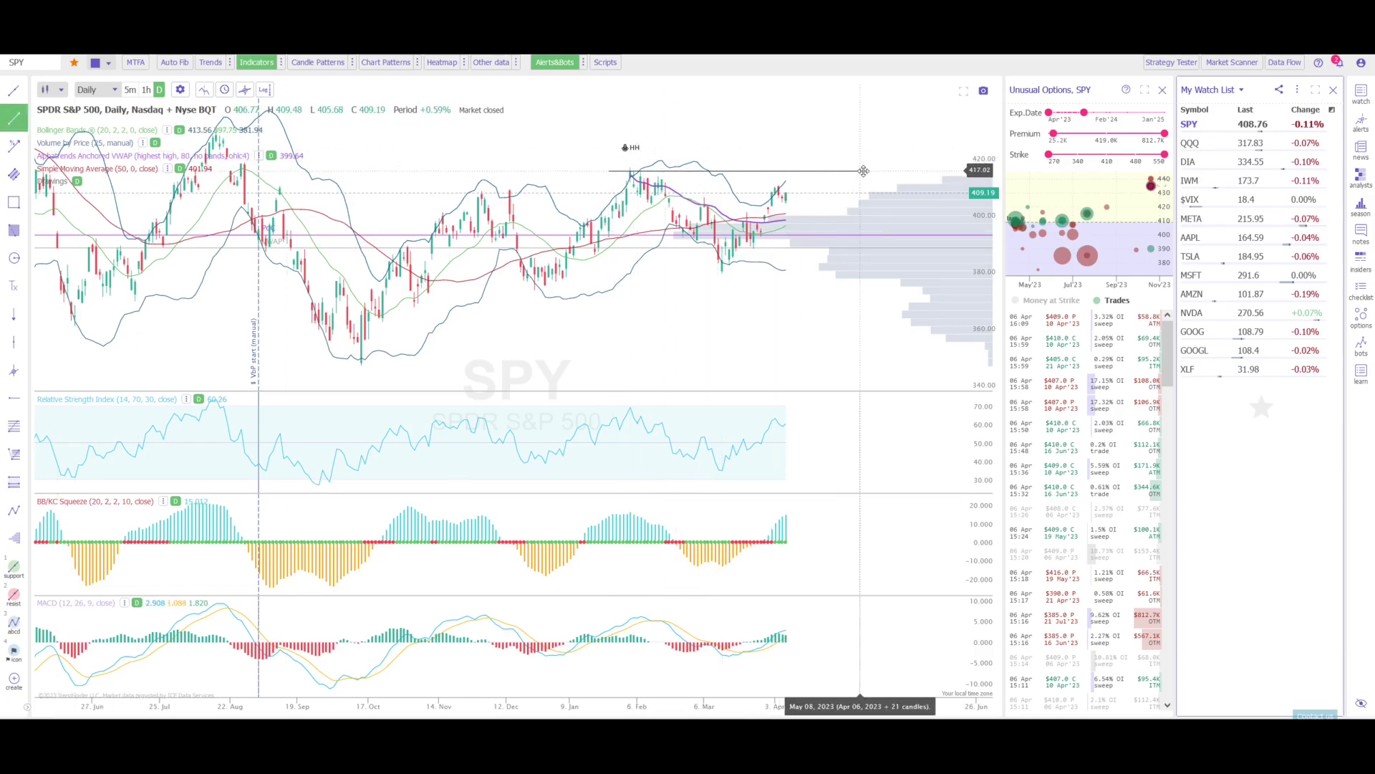
{"action": "left_click", "coordinate": [863, 171]}
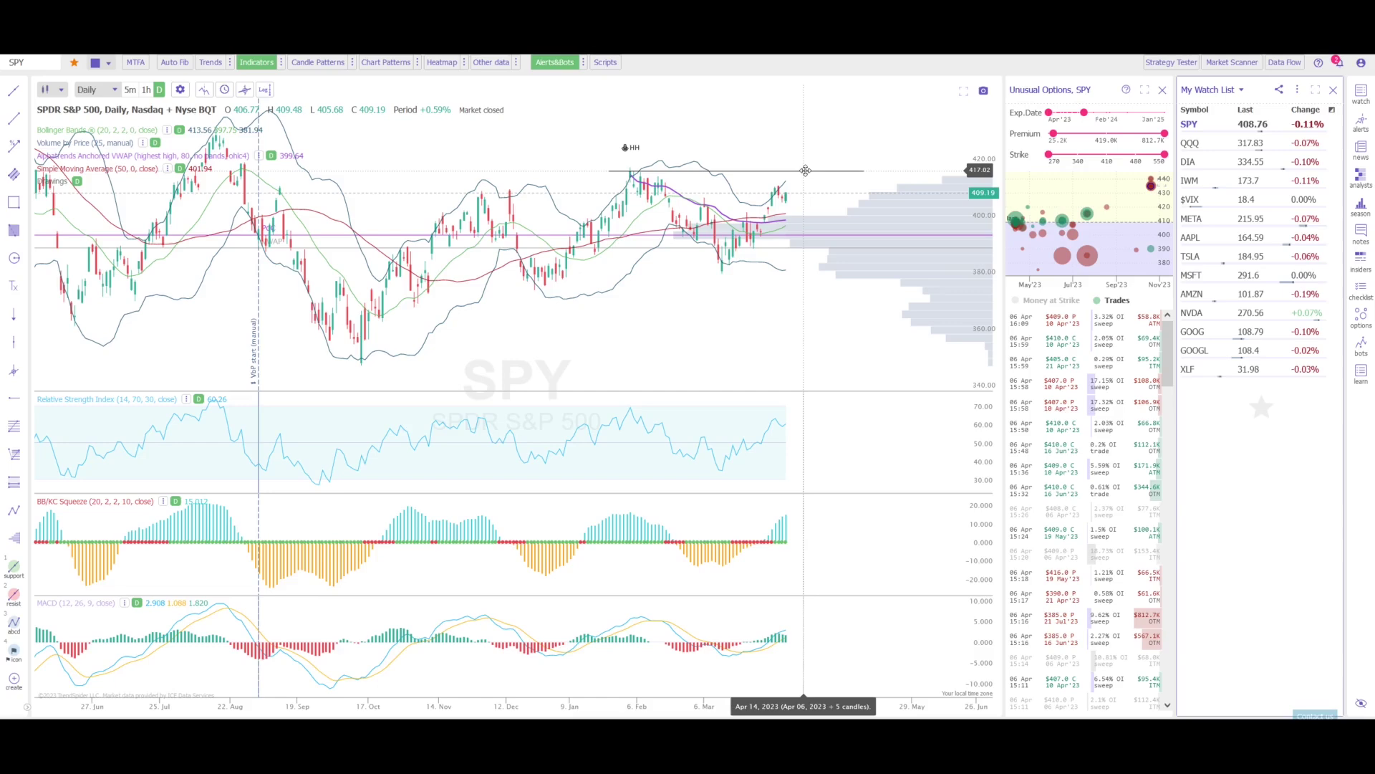
Step: Examine the trade details of the SPY unusual options bubbles in the widget and in its full-screen chart, and return to the normal layout
{"action": "mouse_move", "coordinate": [1021, 256]}
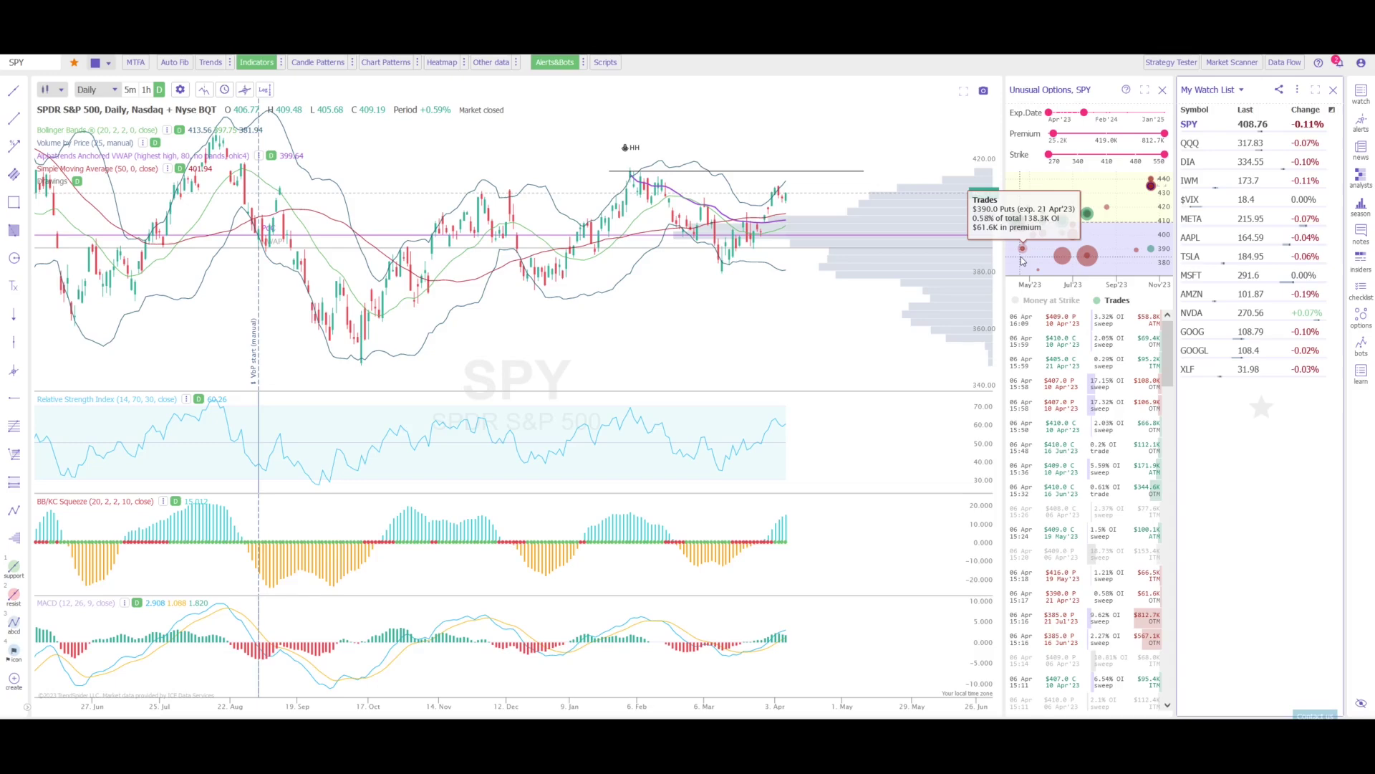
{"action": "left_click", "coordinate": [1163, 185]}
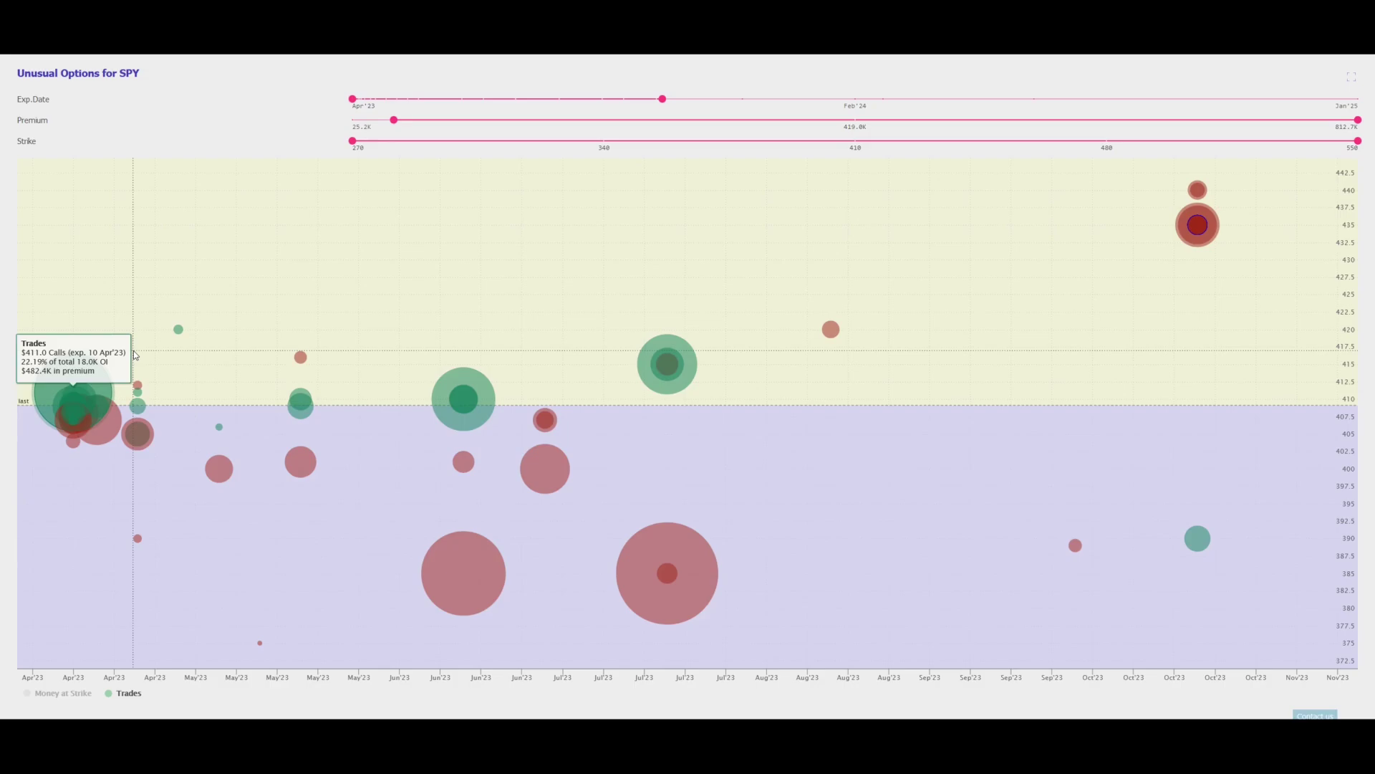
{"action": "left_click", "coordinate": [1352, 77]}
{"action": "mouse_move", "coordinate": [1020, 221]}
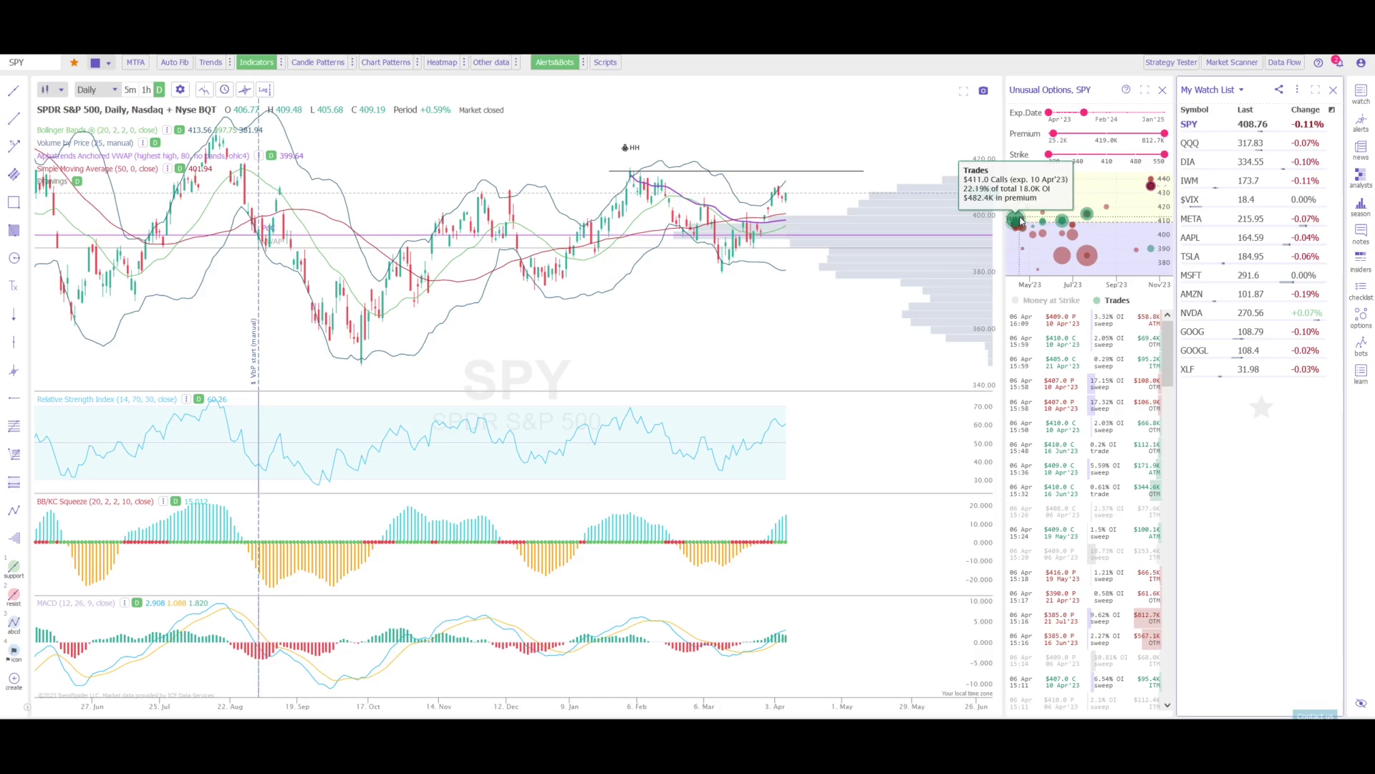